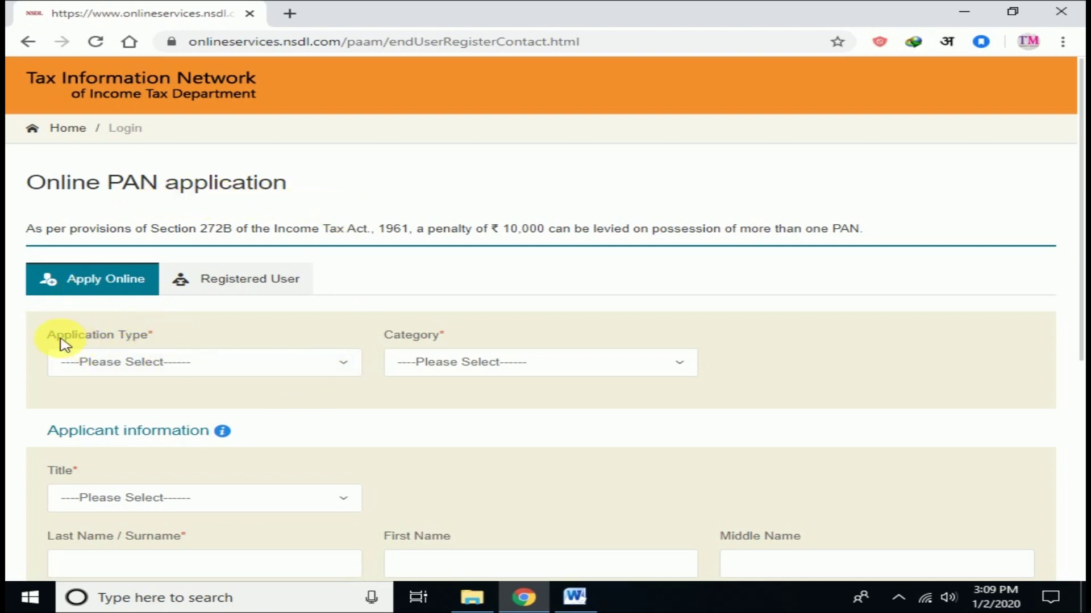
Step: Set Application Type to 'Changes or Correction in existing PAN Data' and Category to INDIVIDUAL
left_click(343, 367)
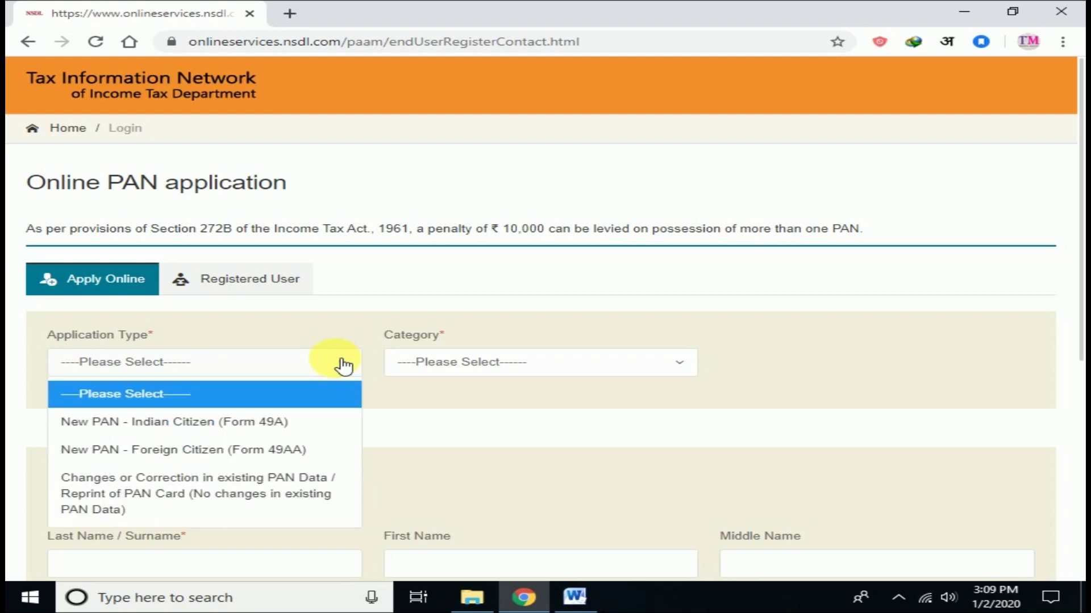
left_click(256, 487)
left_click(421, 362)
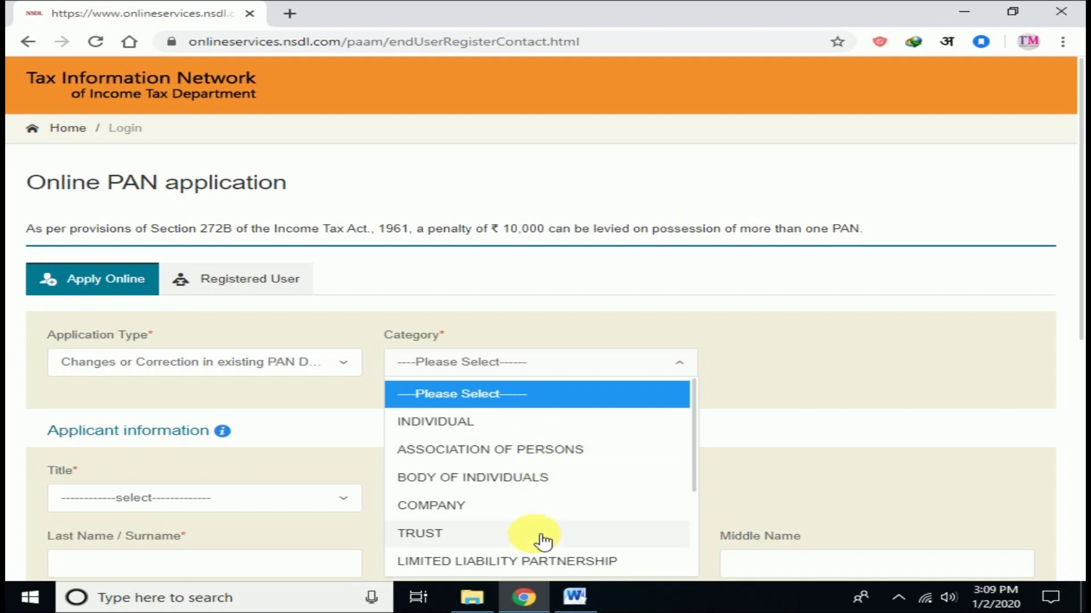
left_click(662, 425)
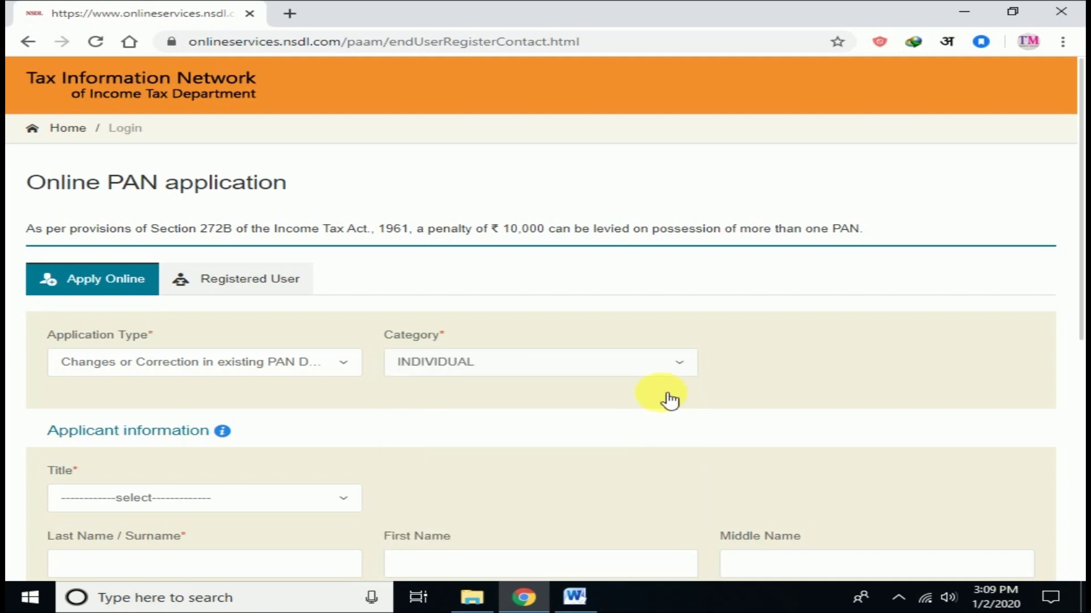
scroll(670, 401, "down", 3)
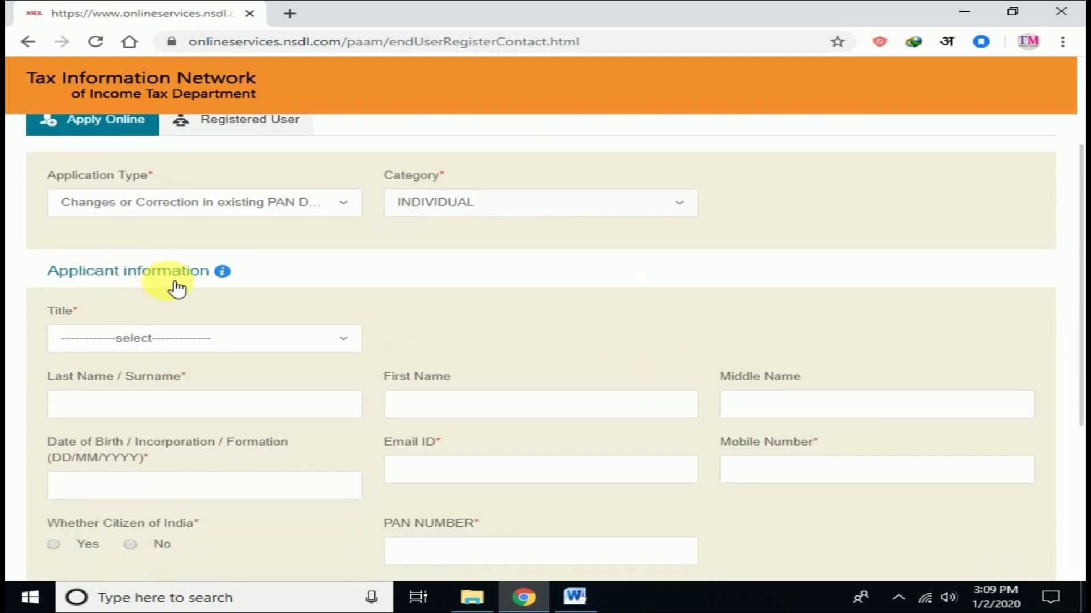
mouse_move(231, 272)
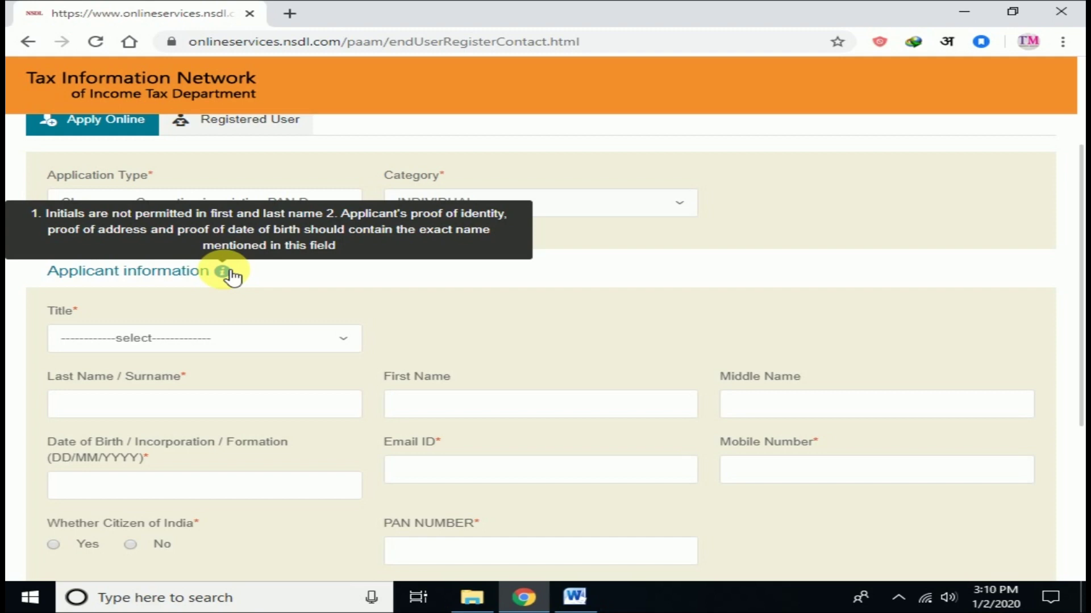
Step: Choose Smt as the title and enter the applicant's surname and first name
left_click(345, 340)
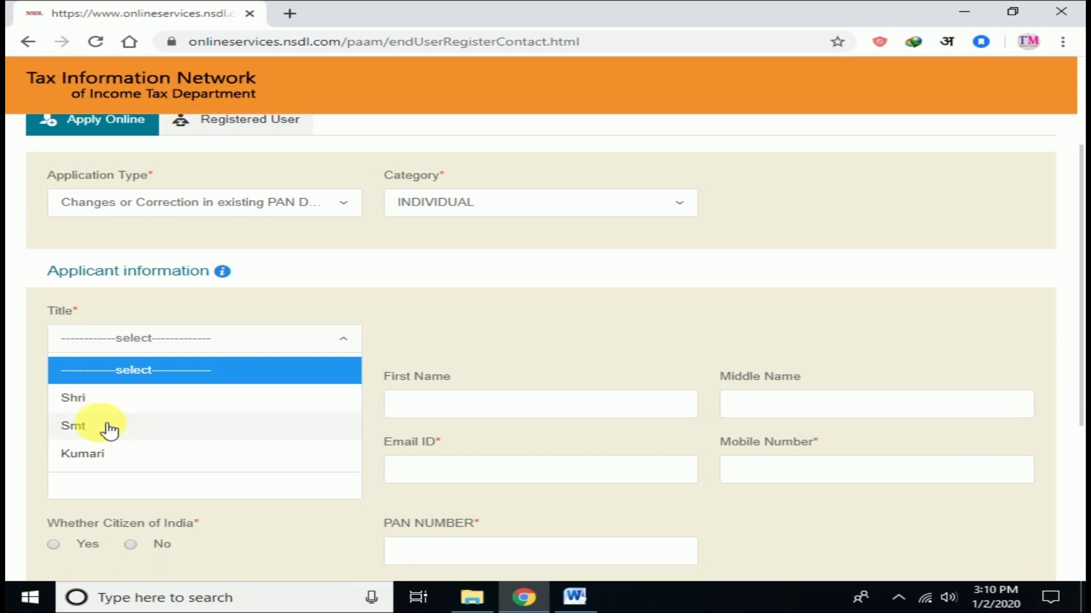
left_click(104, 426)
scroll(475, 329, "down", 2)
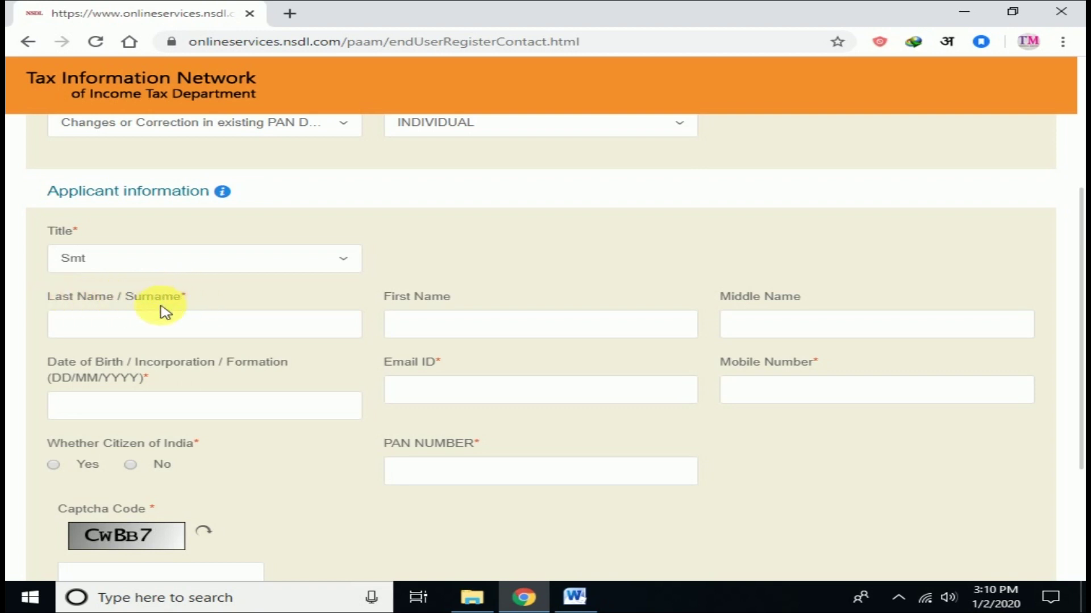
left_click(171, 329)
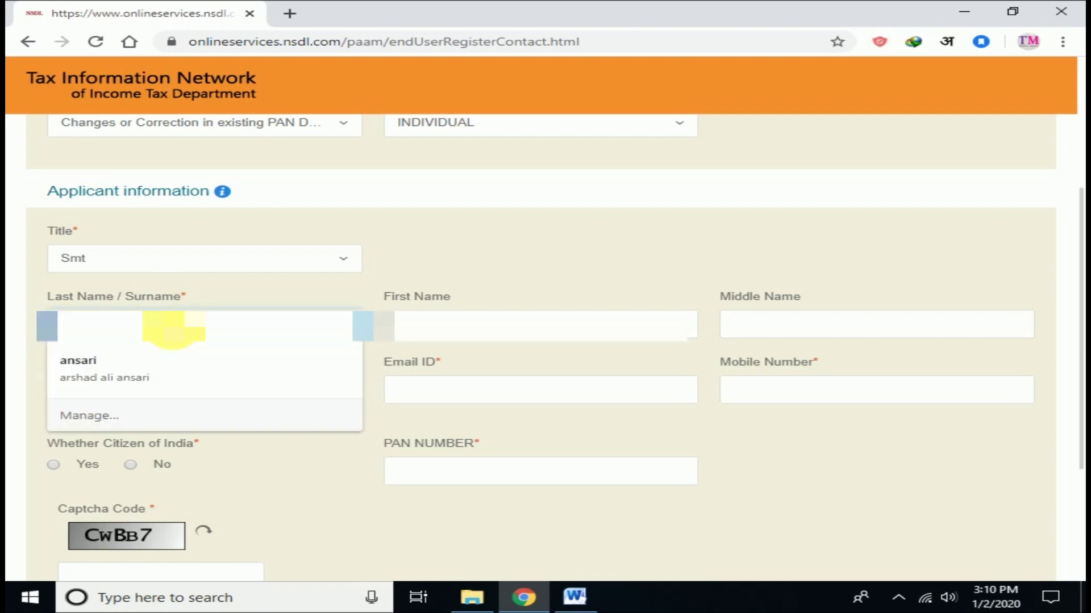
left_click(172, 328)
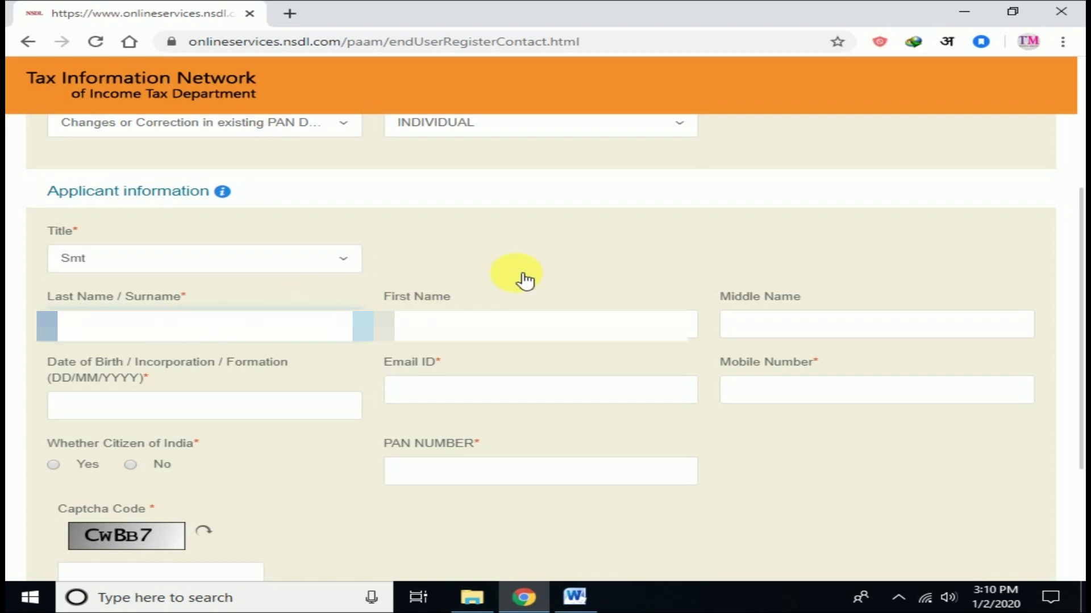
left_click(521, 325)
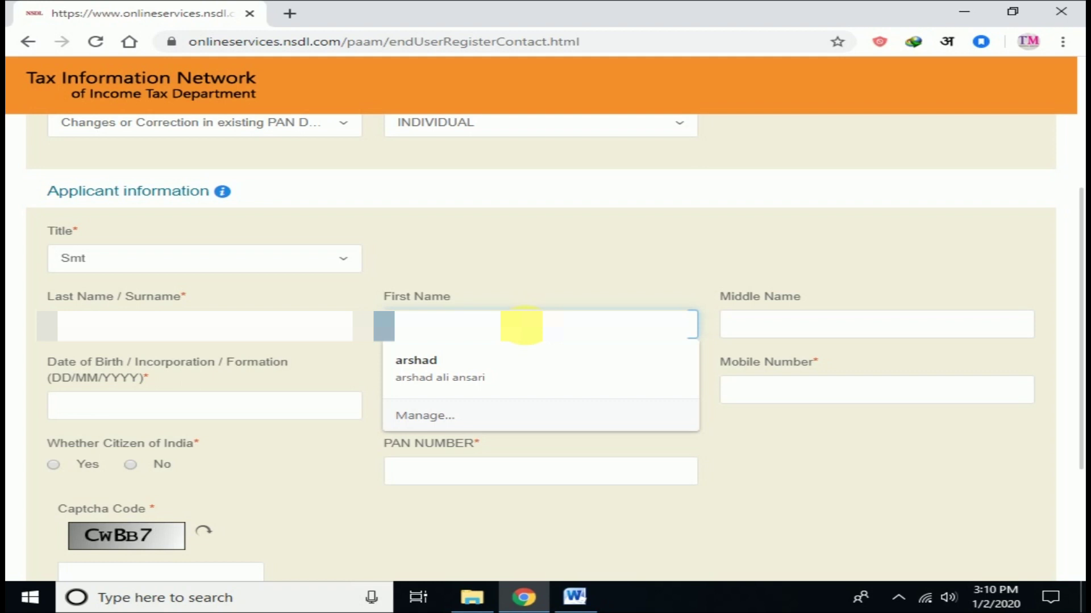
left_click(521, 325)
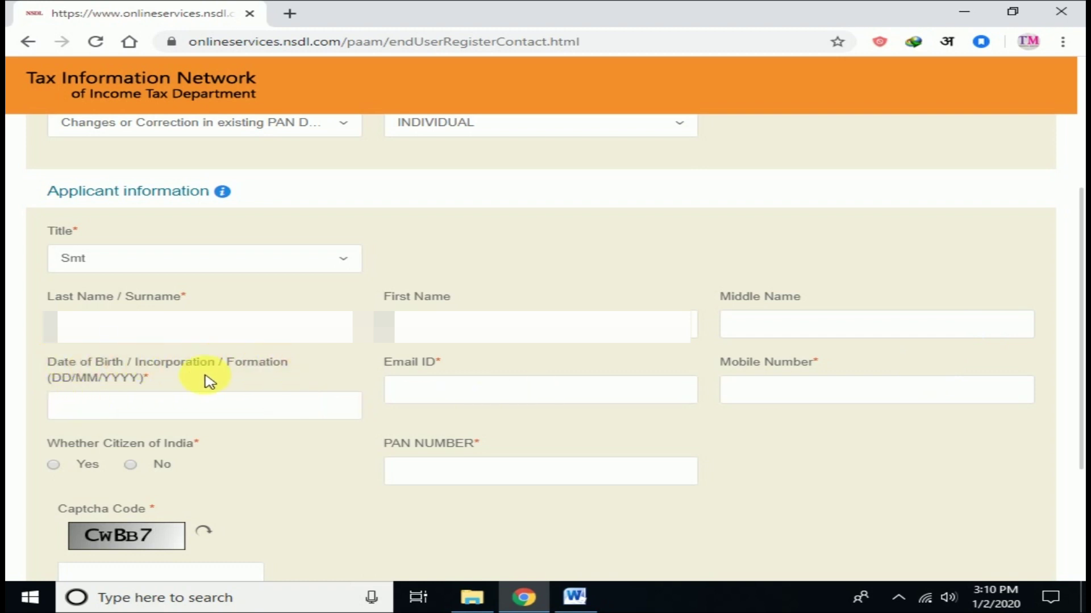
Step: Enter the e-mail, mobile, Indian citizenship, existing PAN and captcha, then submit for registration
scroll(210, 380, "down", 1)
left_click(479, 312)
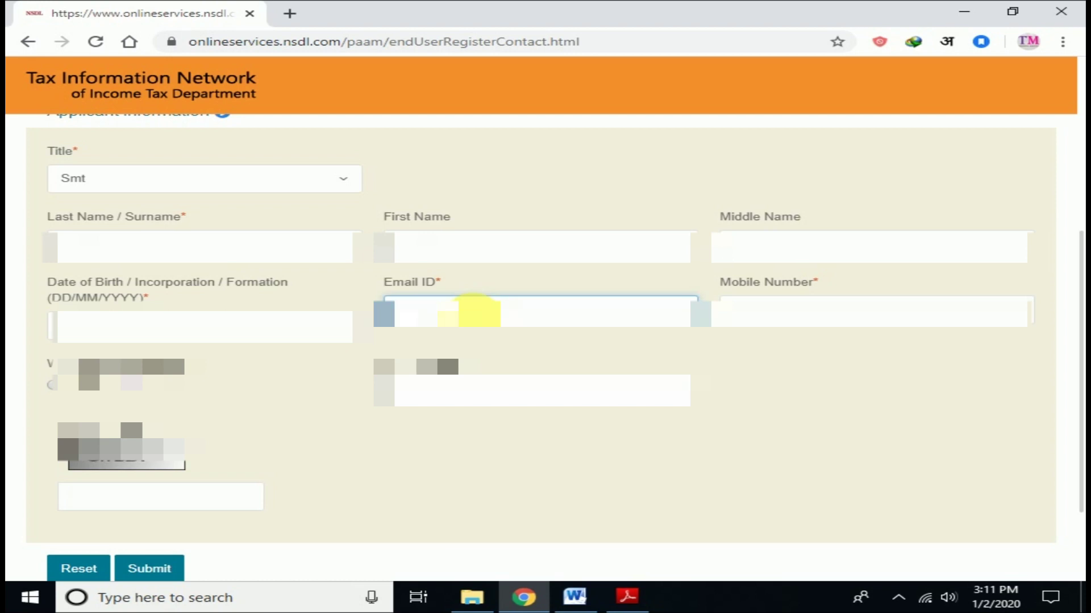
left_click(762, 312)
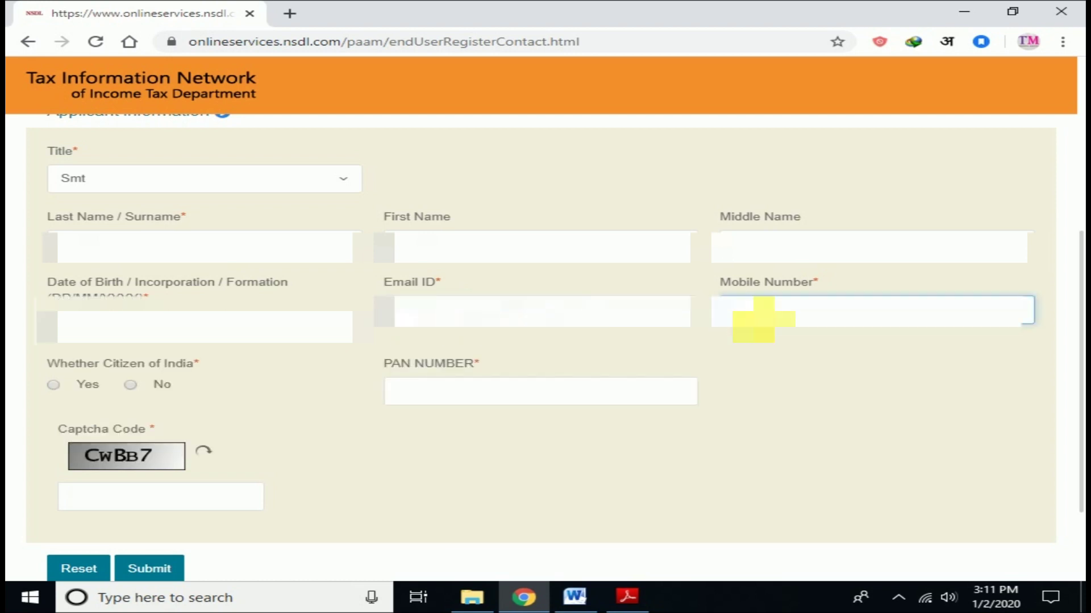
left_click(730, 375)
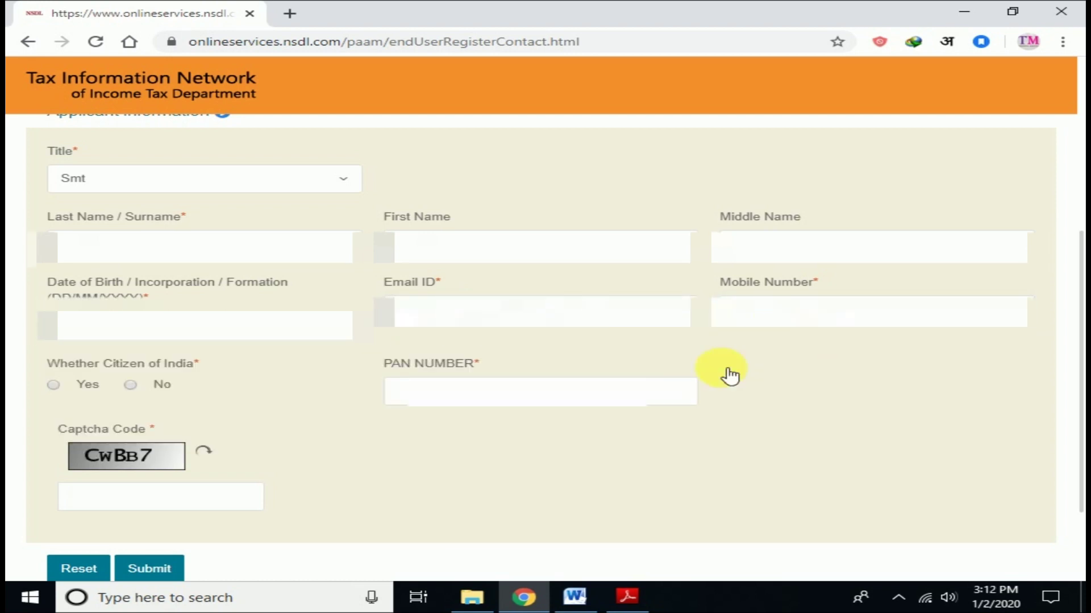
left_click(53, 385)
left_click(479, 391)
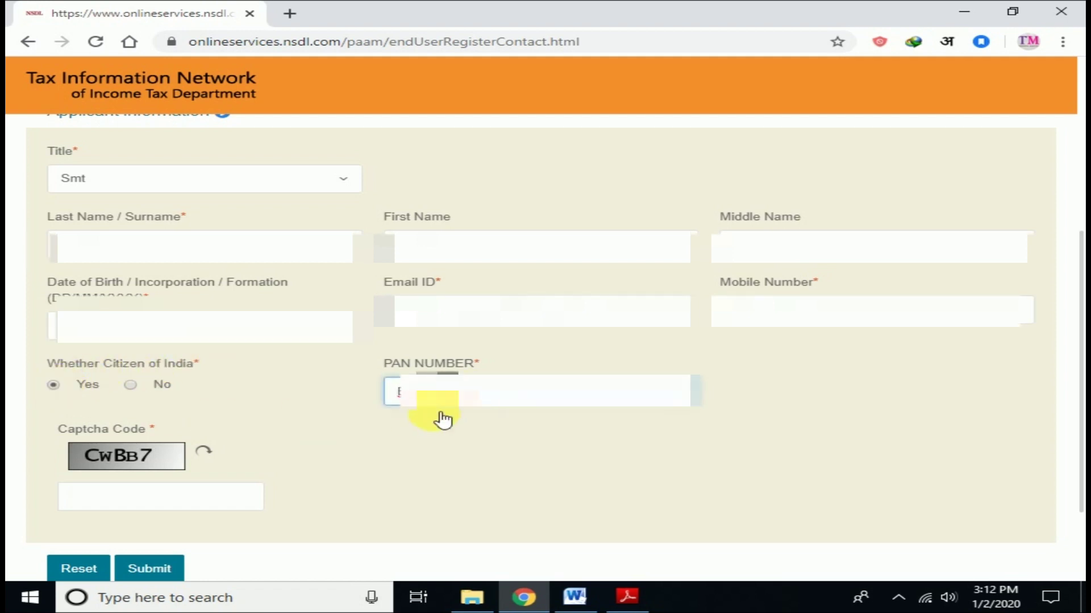
left_click(117, 503)
type("CWBB7")
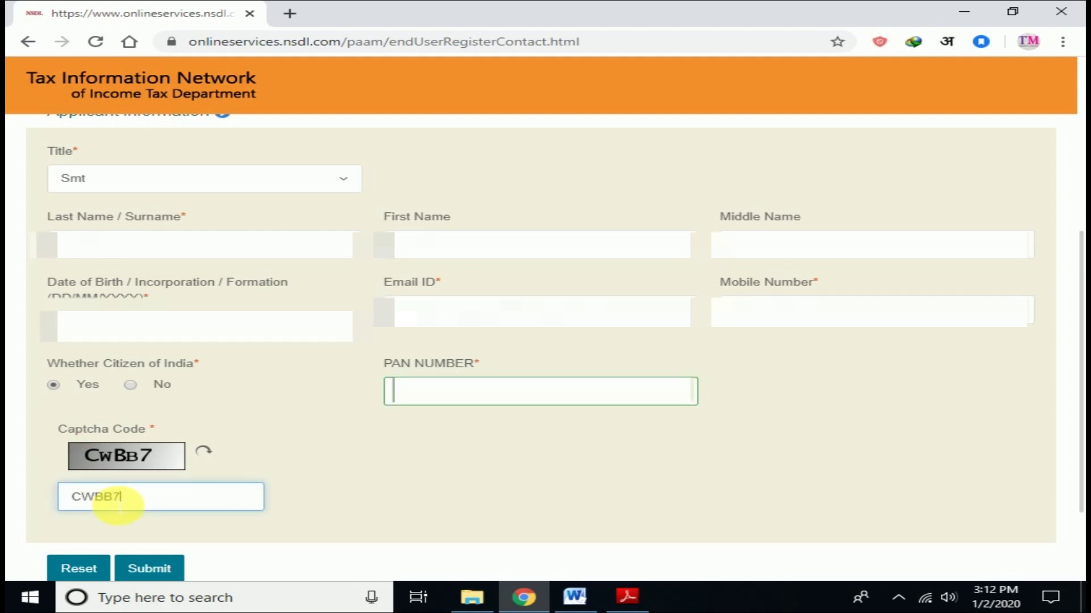
left_click(153, 570)
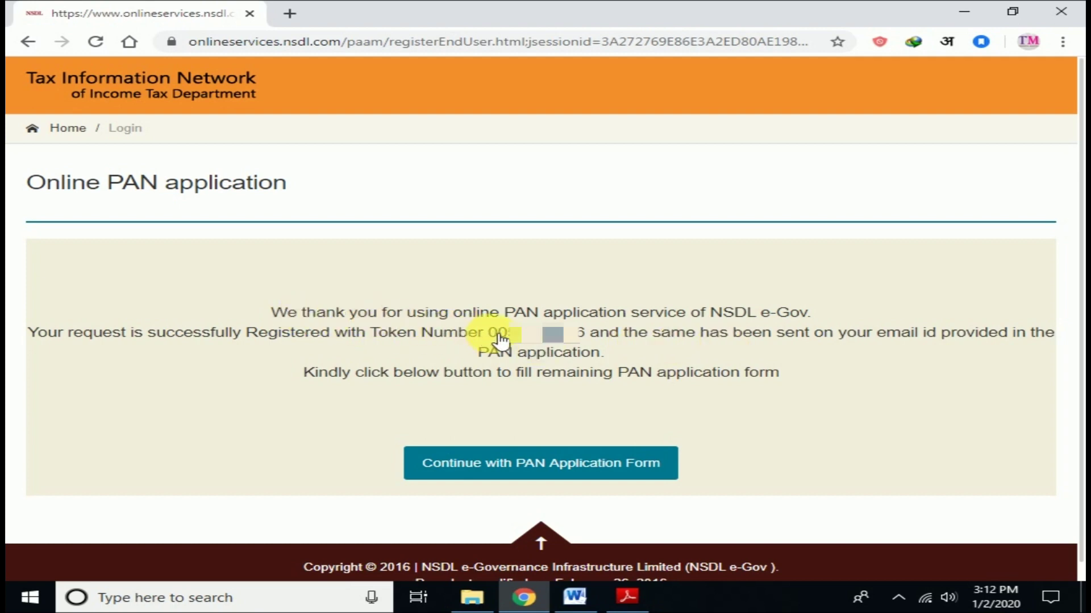
Step: Copy the registration token number and continue to the full PAN application form
left_click_drag(484, 334, 593, 342)
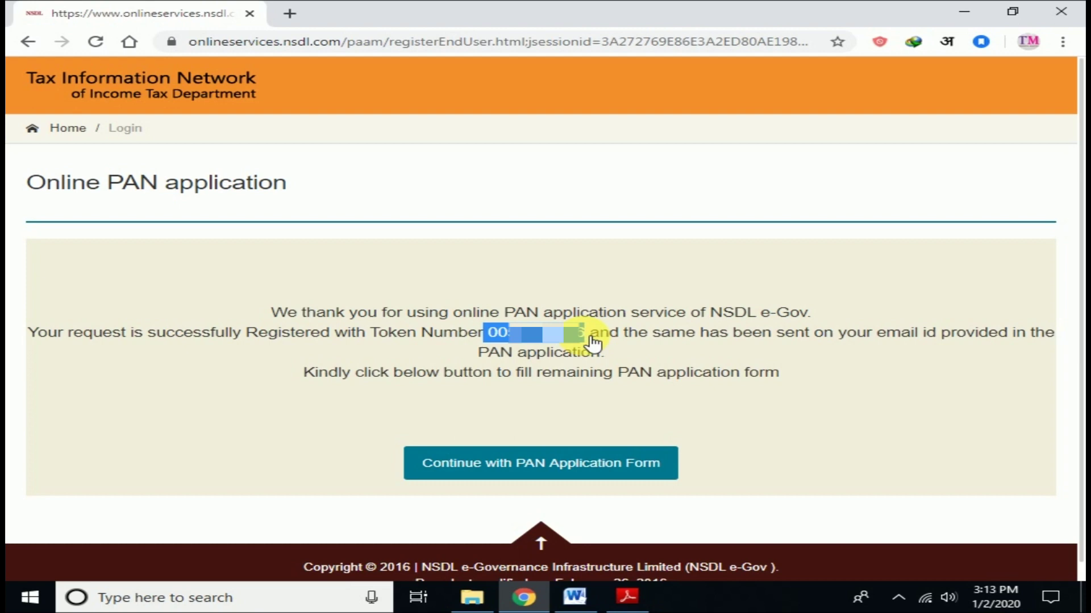
left_click(912, 415)
scroll(913, 414, "down", 1)
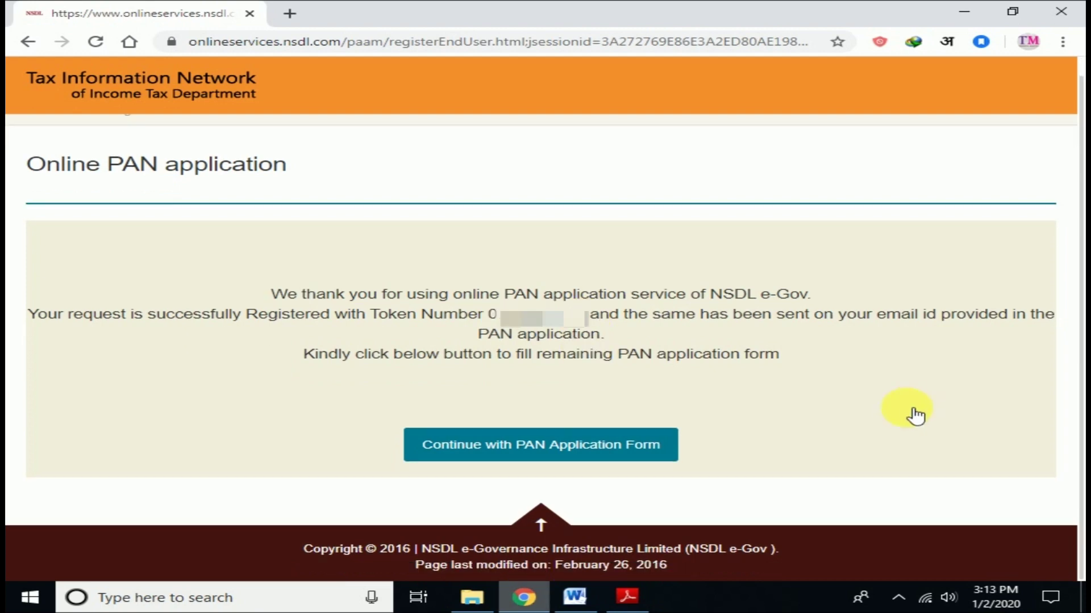
left_click(479, 456)
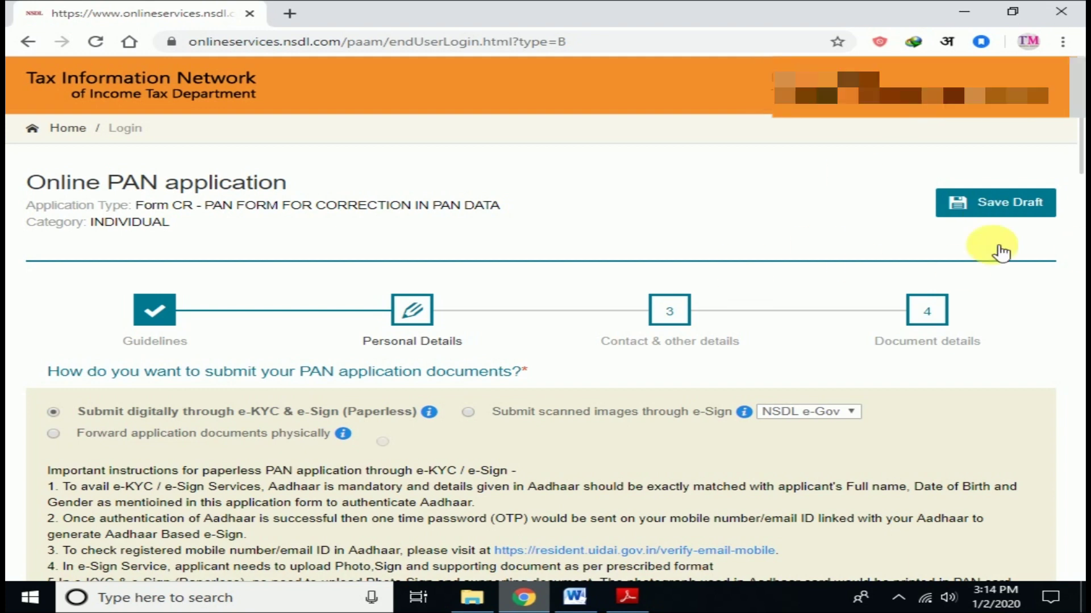
scroll(994, 243, "down", 1)
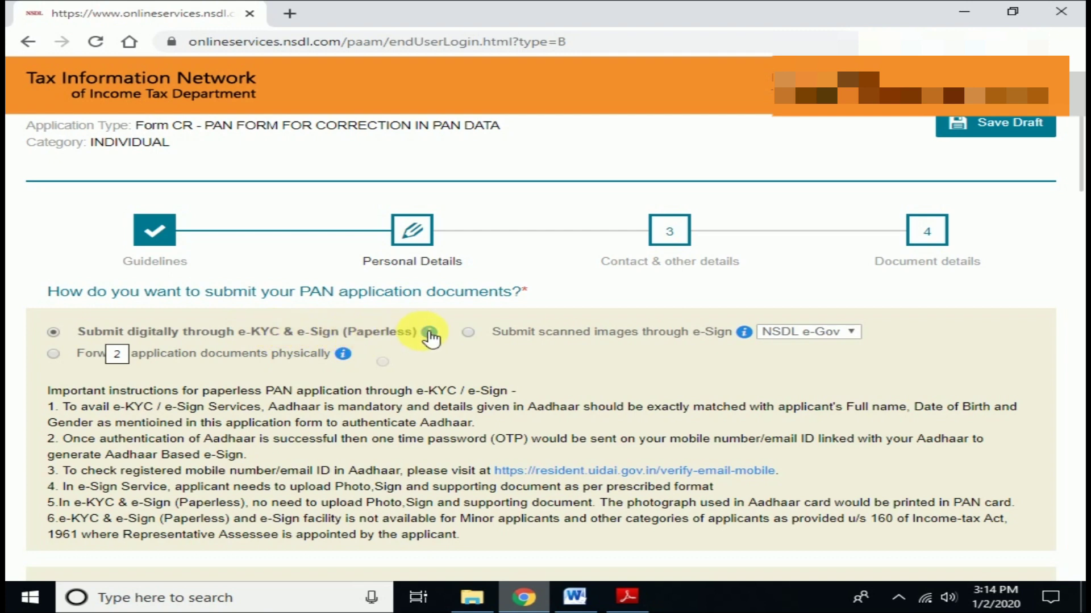
mouse_move(434, 340)
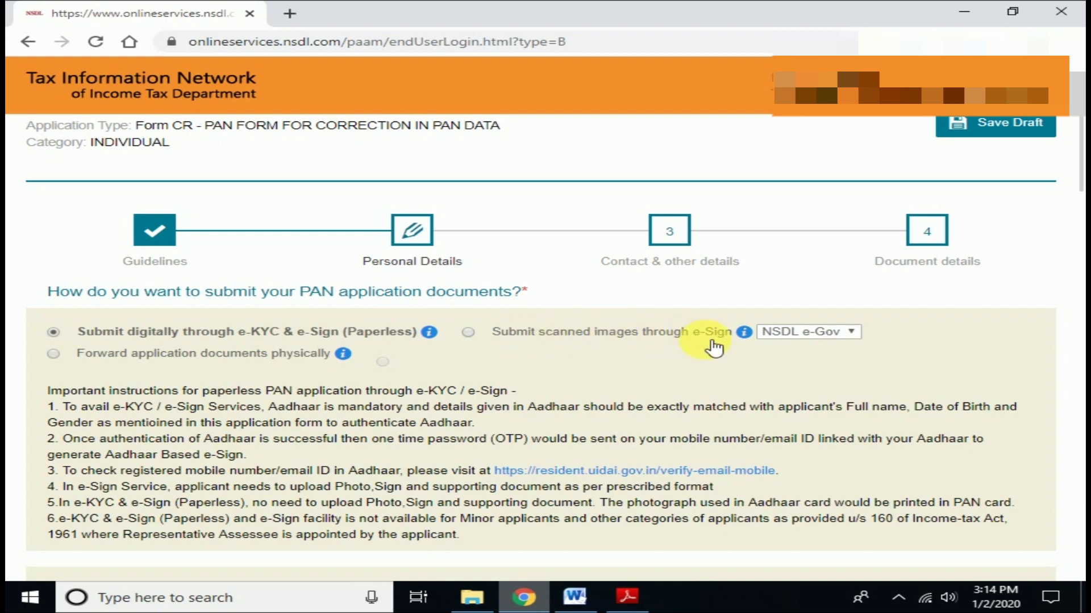
mouse_move(746, 332)
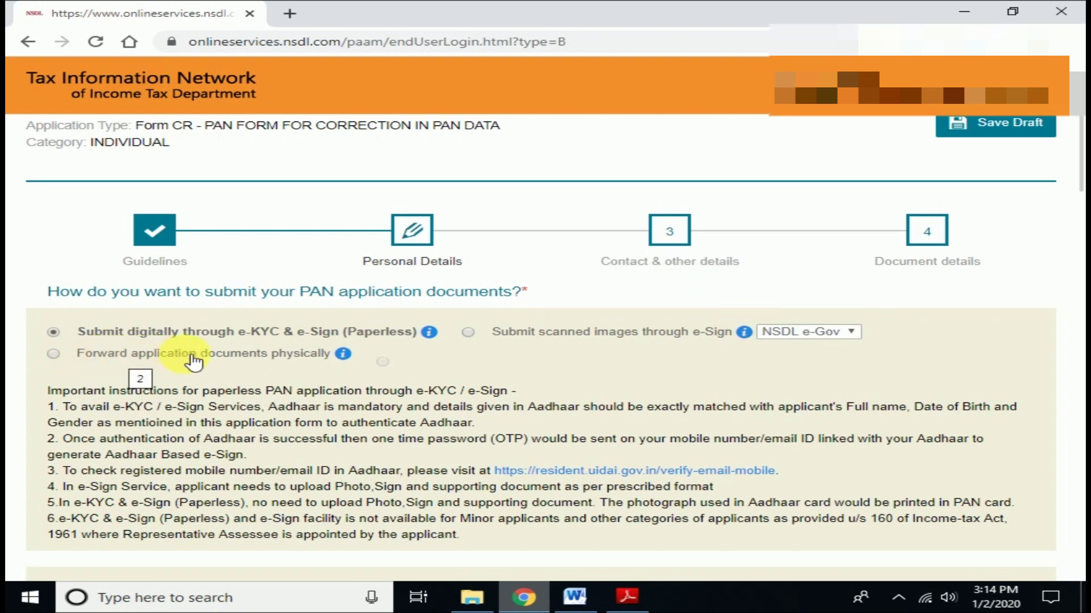
mouse_move(351, 361)
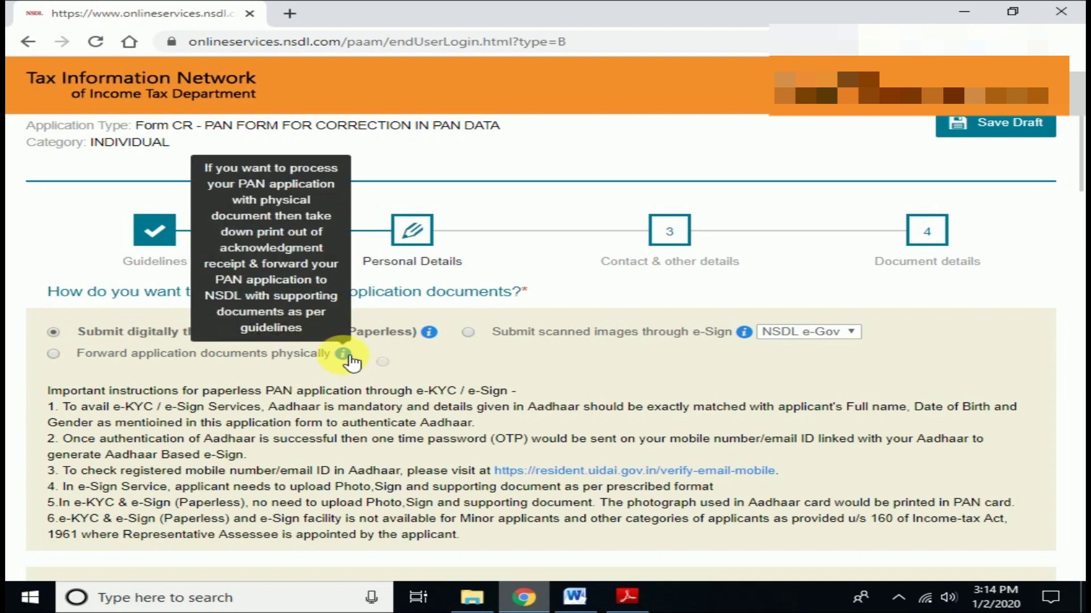
scroll(351, 361, "down", 4)
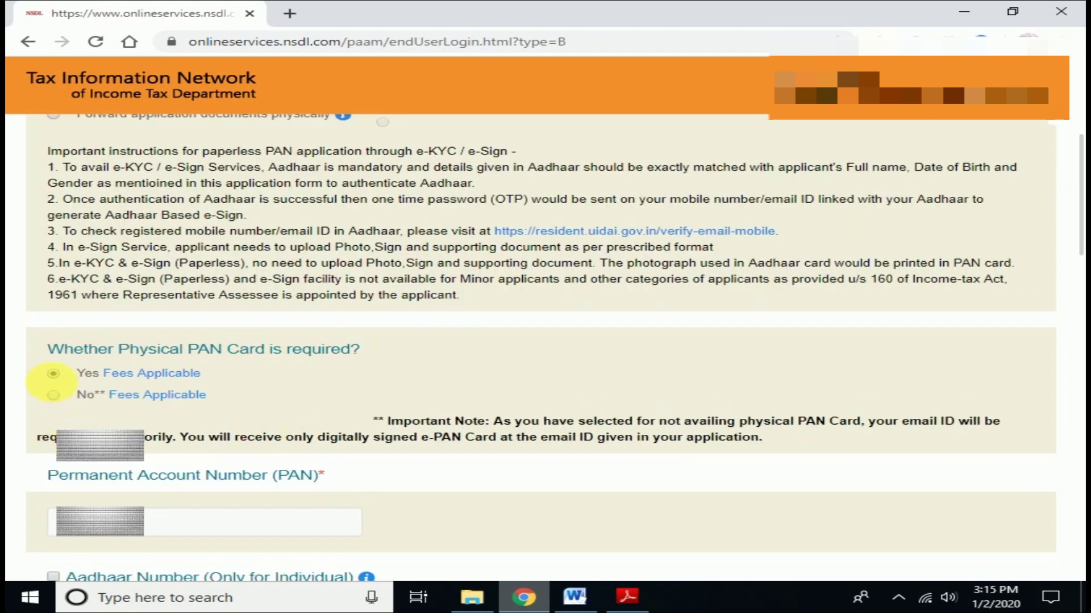
Step: Request a physical PAN card and tick Aadhaar Number, entering its last four digits
left_click(54, 377)
scroll(54, 377, "down", 1)
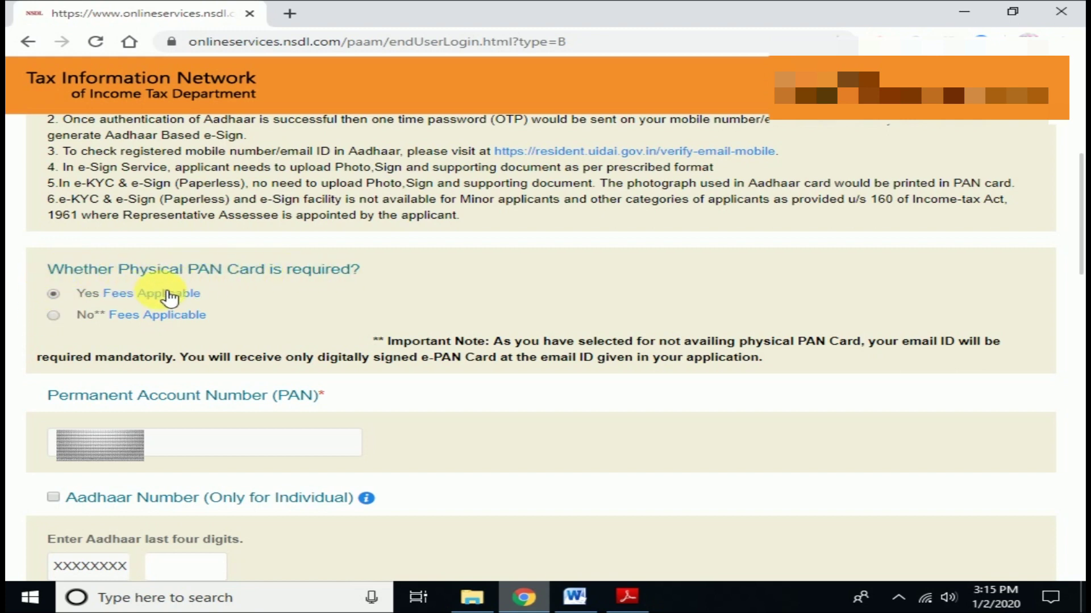
mouse_move(170, 298)
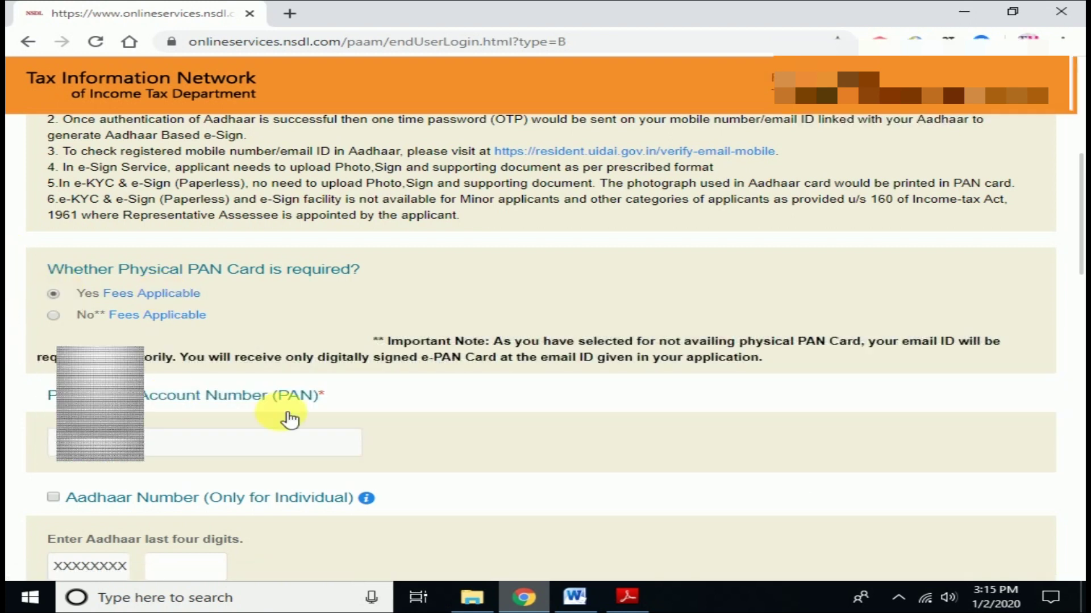
scroll(472, 410, "down", 1)
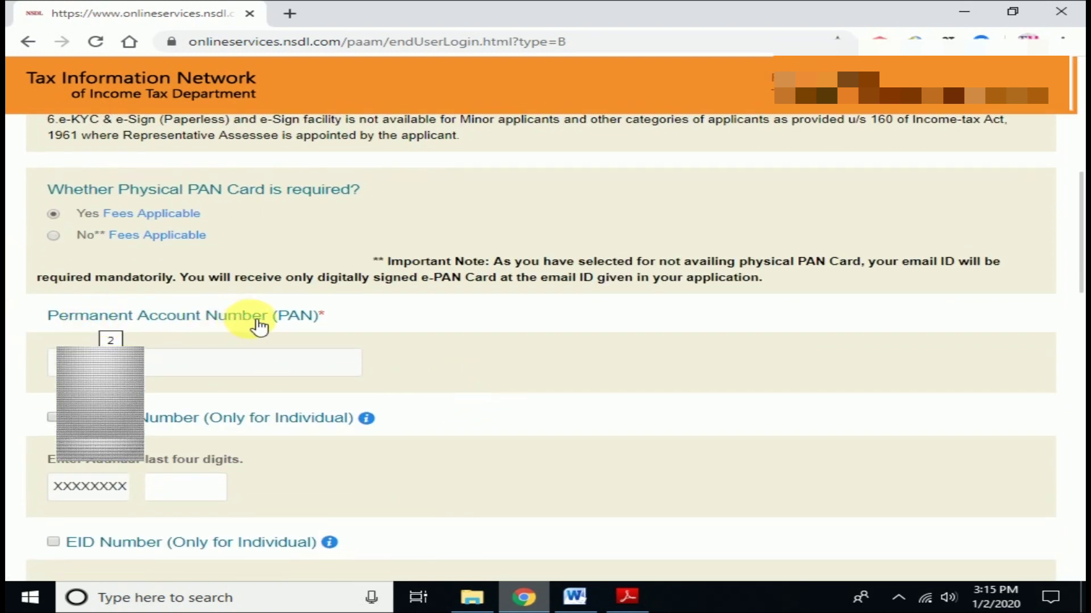
scroll(165, 383, "down", 2)
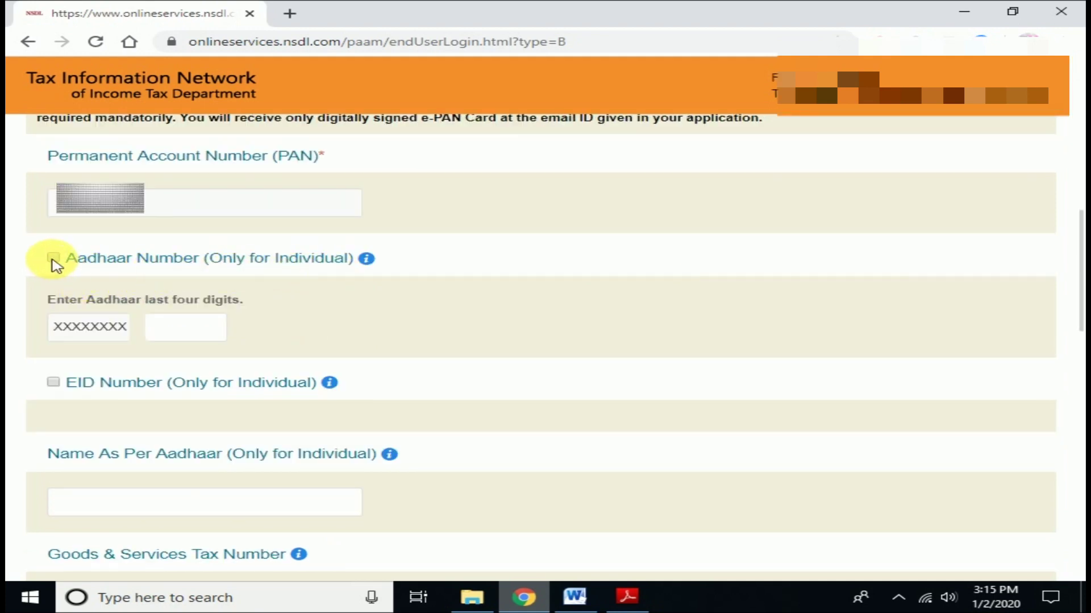
left_click(189, 328)
type("XXXX")
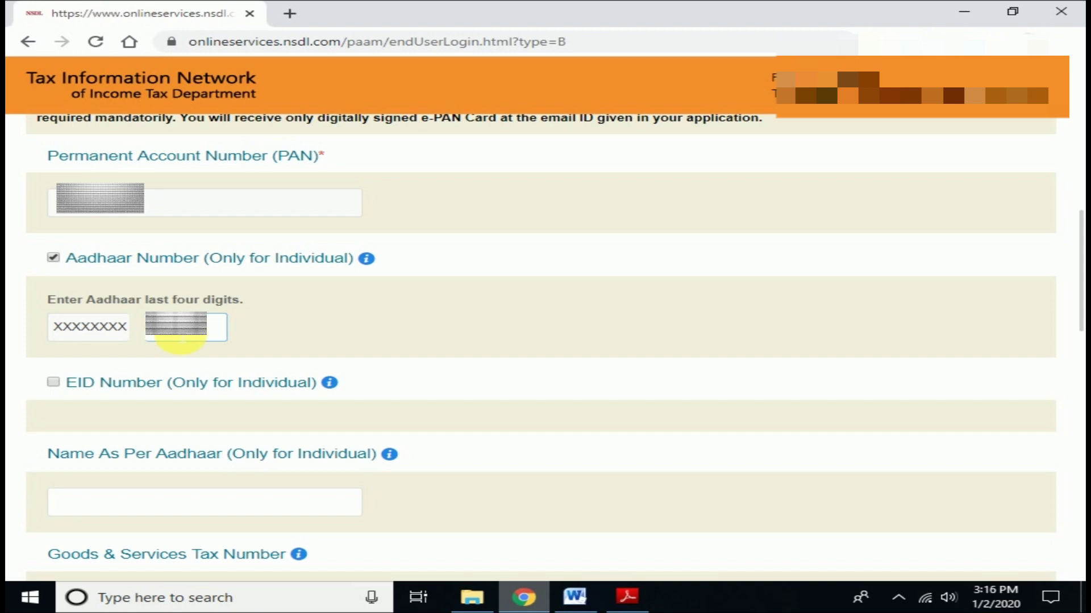
left_click(395, 416)
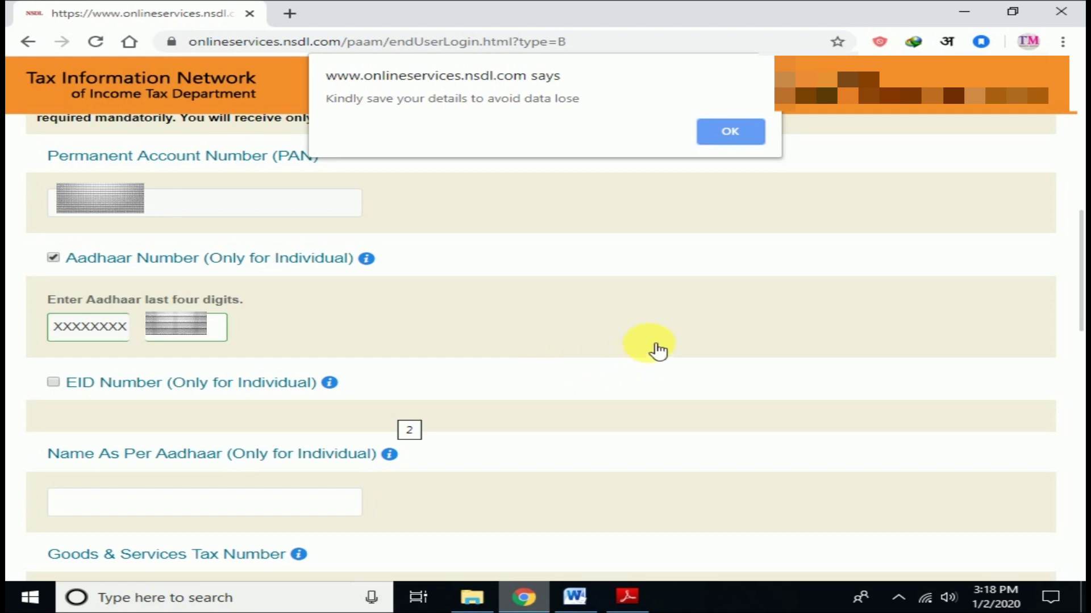
Step: Dismiss the save reminder, set gender to Female and tick Gender for correction
left_click(729, 137)
scroll(706, 209, "up", 10)
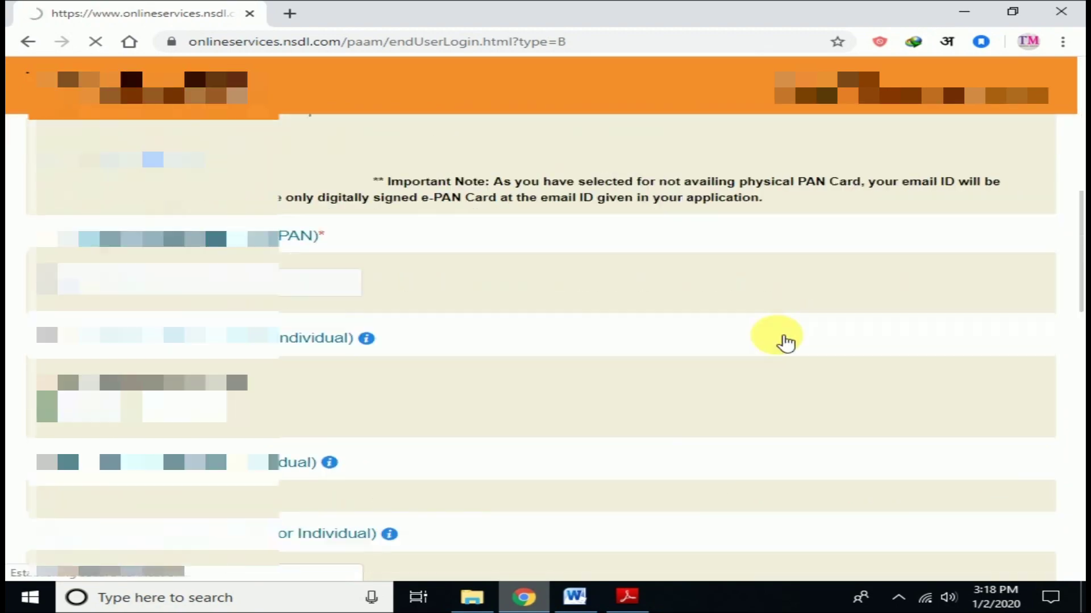
key("2")
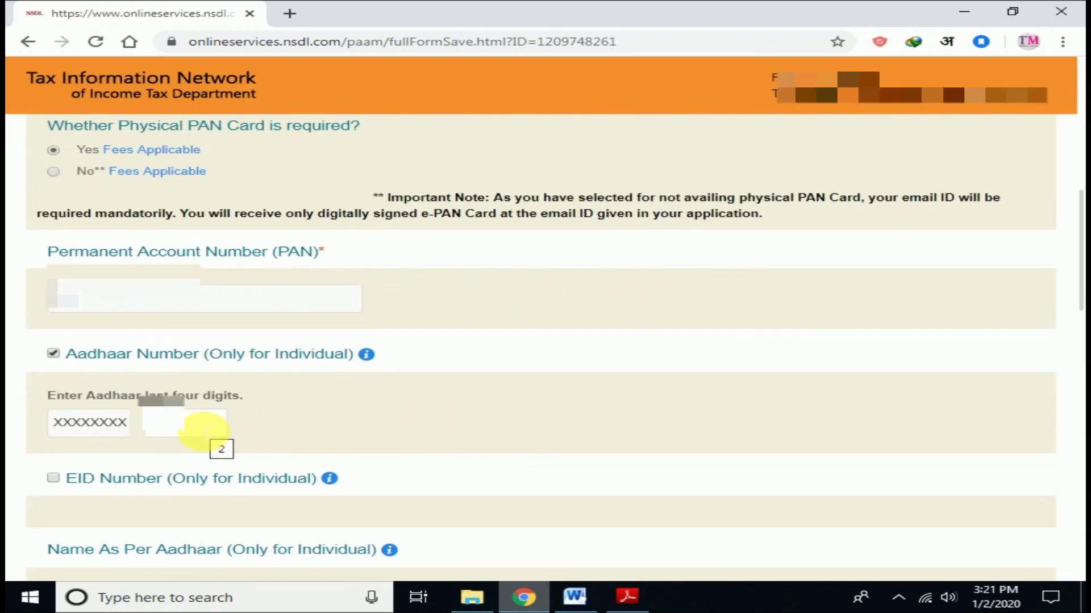
scroll(583, 438, "down", 1)
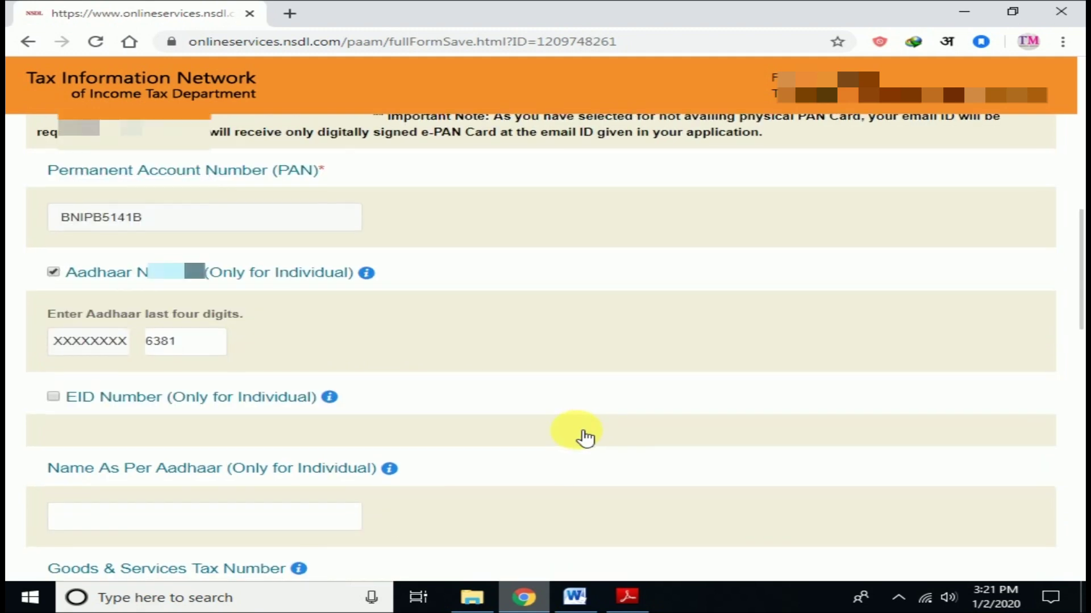
scroll(585, 438, "down", 2)
scroll(585, 437, "down", 1)
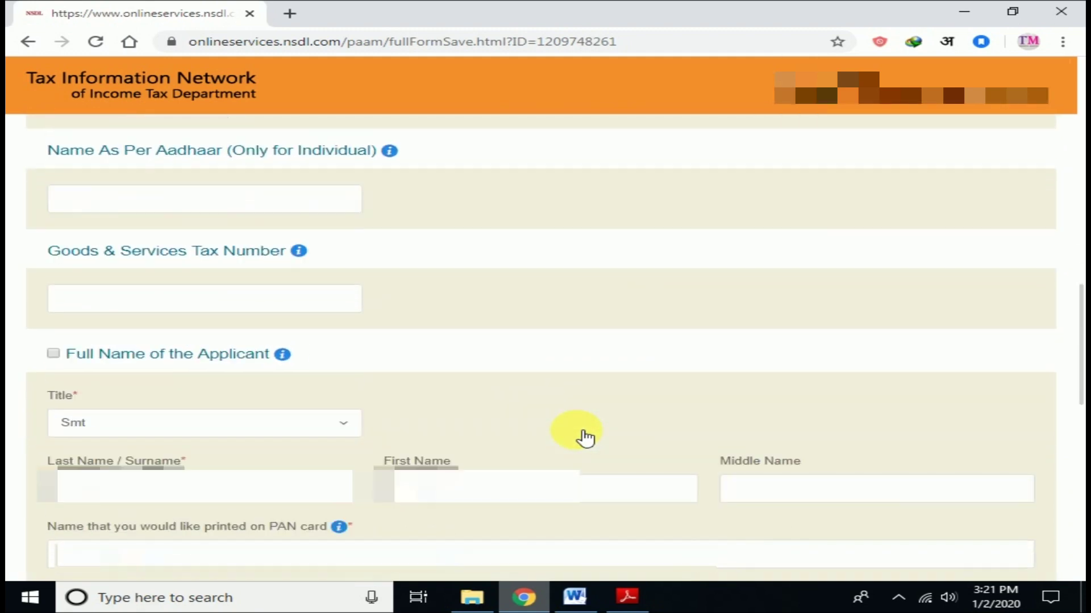
scroll(477, 431, "down", 1)
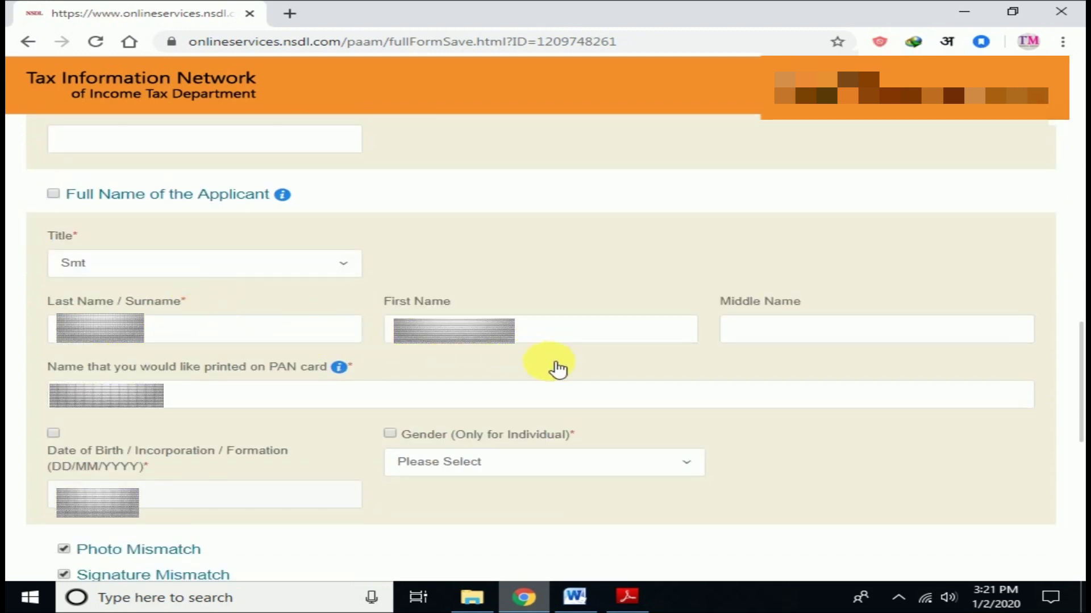
scroll(555, 368, "down", 1)
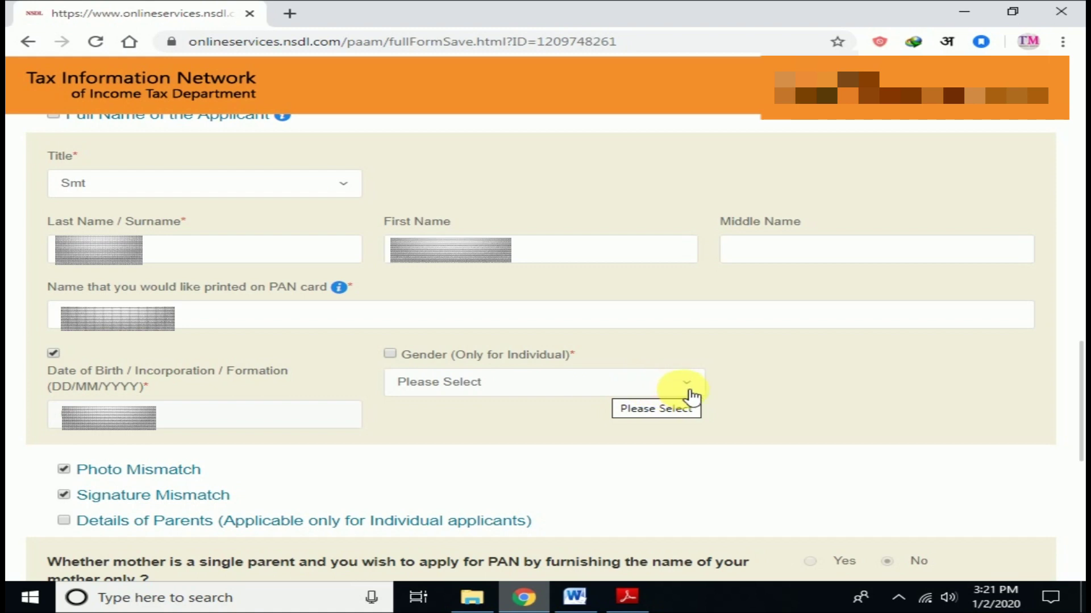
left_click(690, 394)
left_click(607, 469)
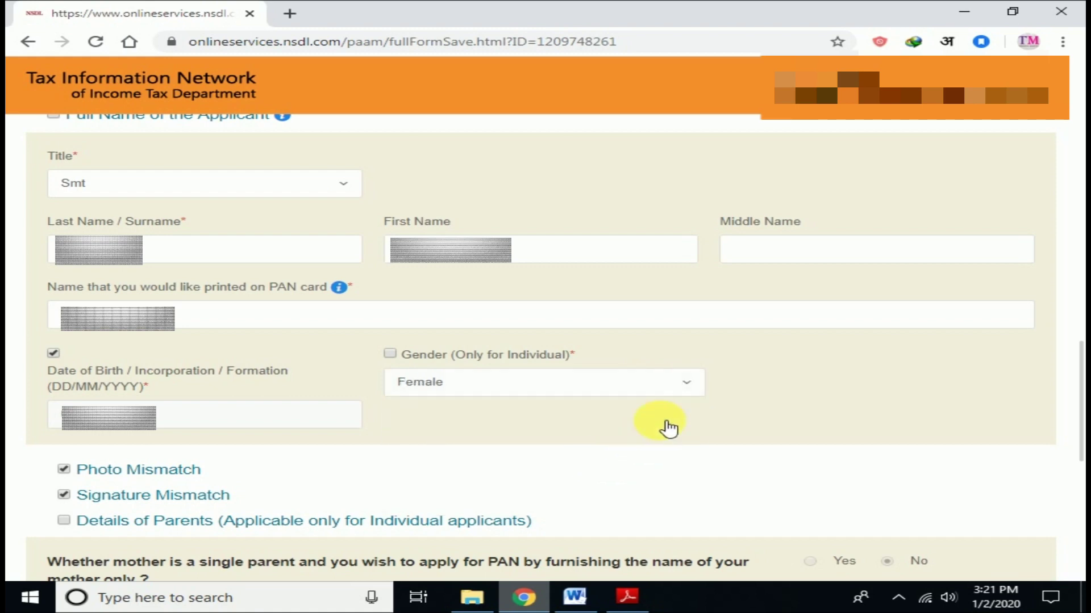
scroll(669, 429, "down", 2)
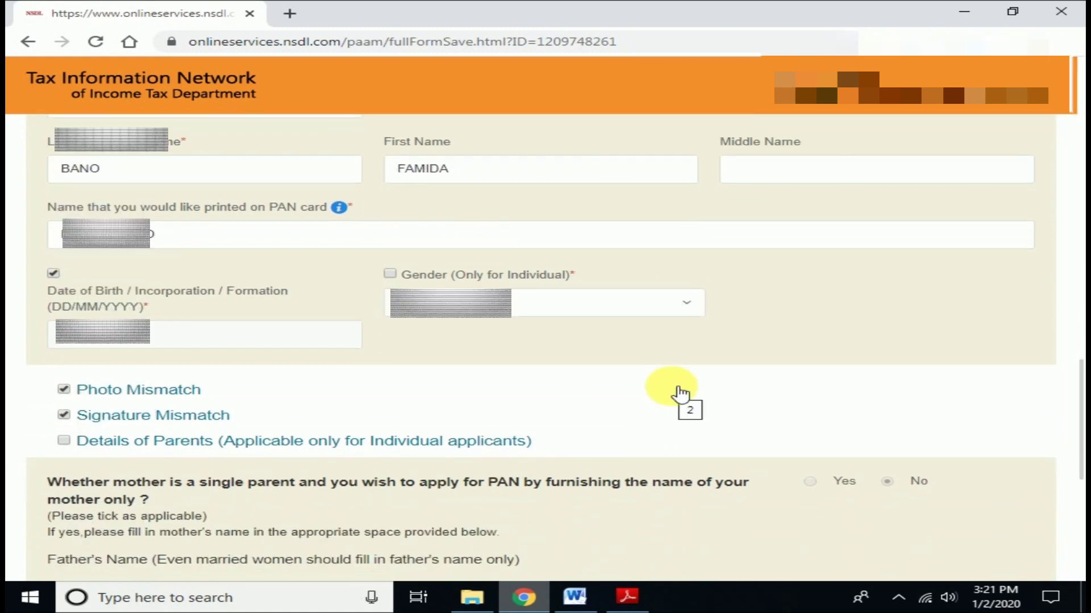
left_click(389, 274)
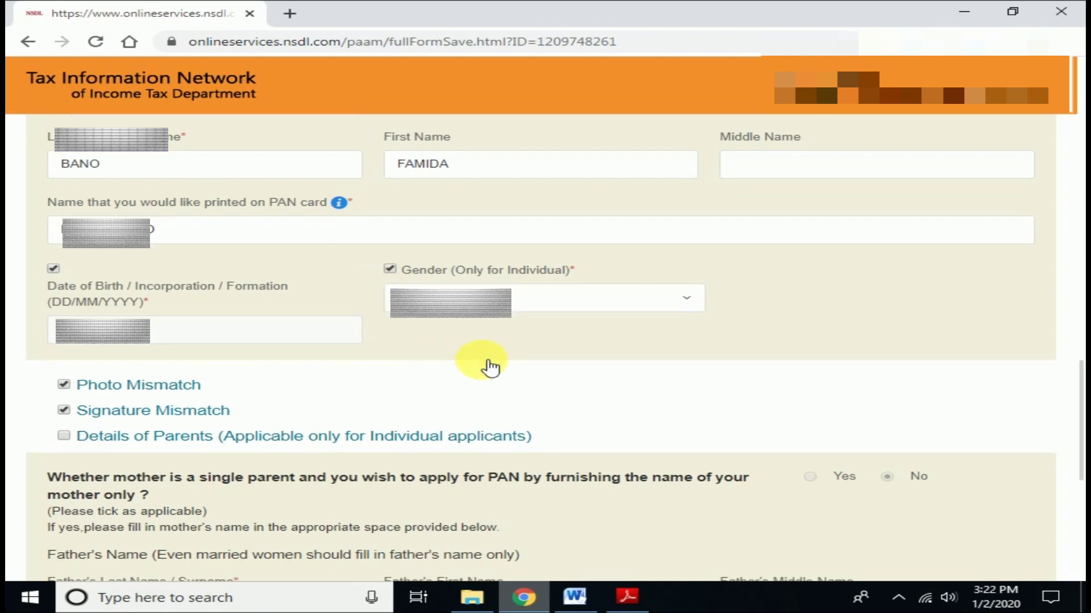
scroll(487, 364, "down", 2)
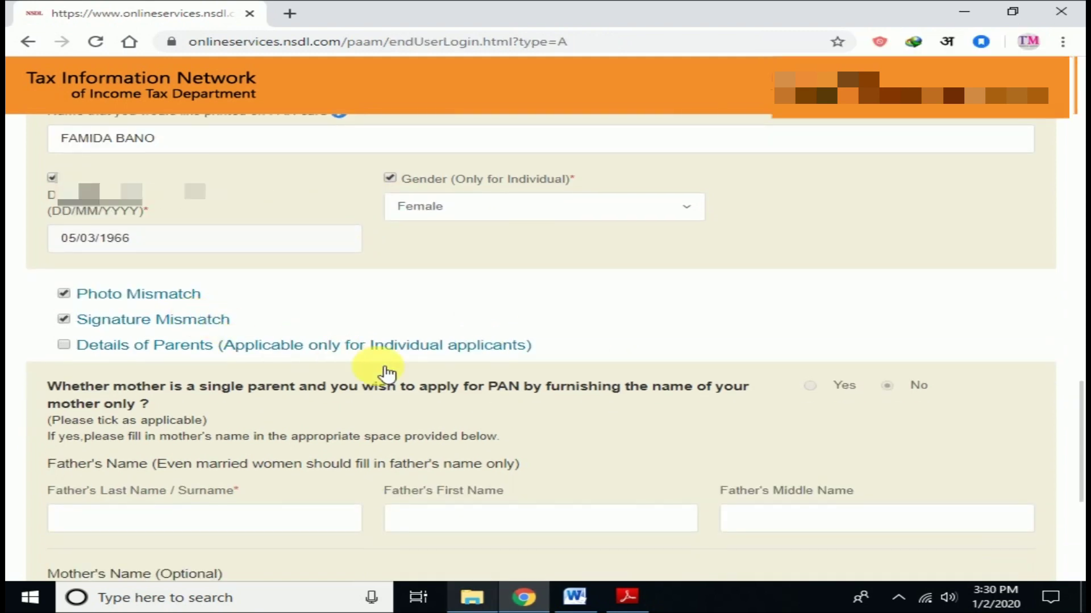
scroll(388, 373, "down", 1)
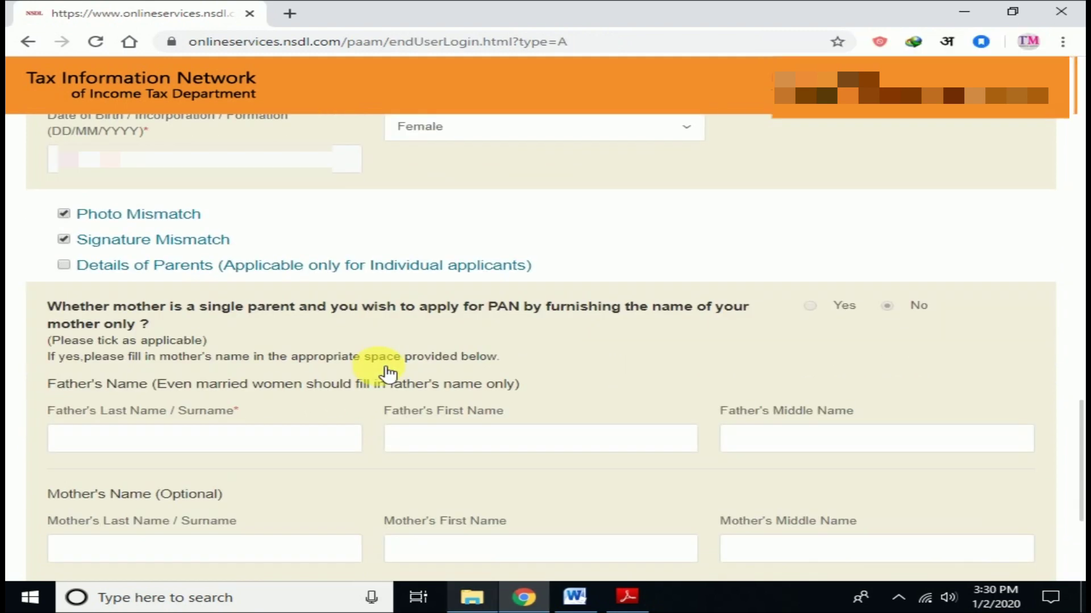
Step: Fill in the father's surname and first name, then save Personal Details and continue
scroll(388, 373, "down", 1)
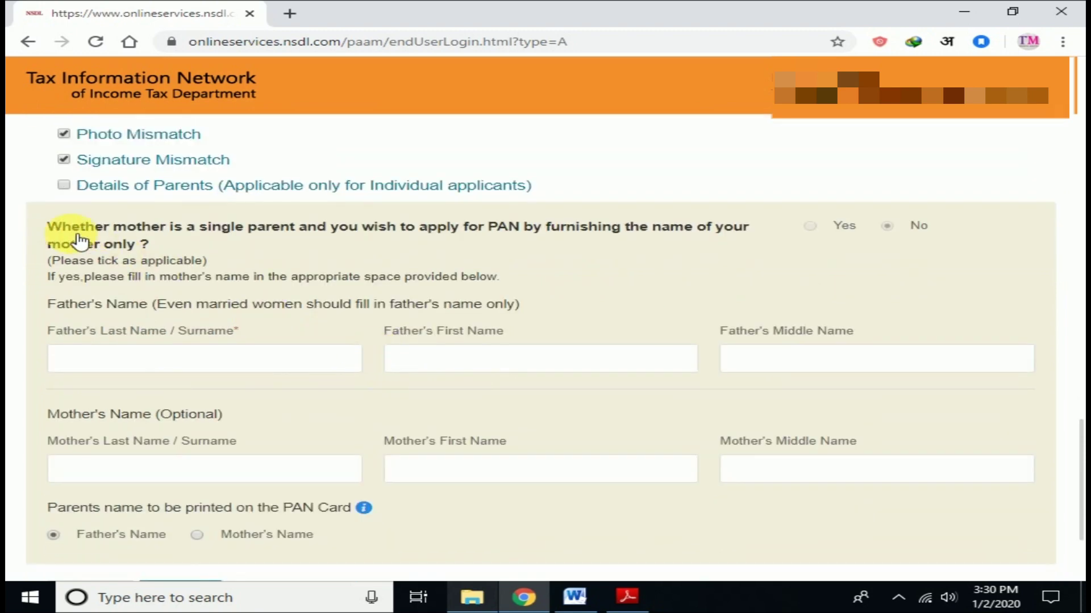
left_click(178, 362)
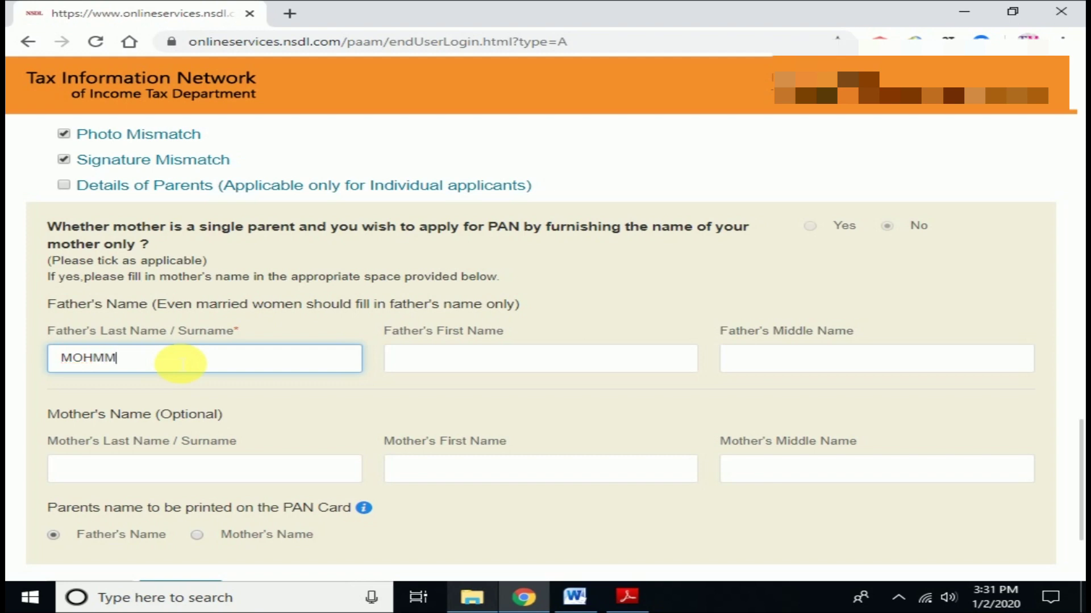
left_click(435, 360)
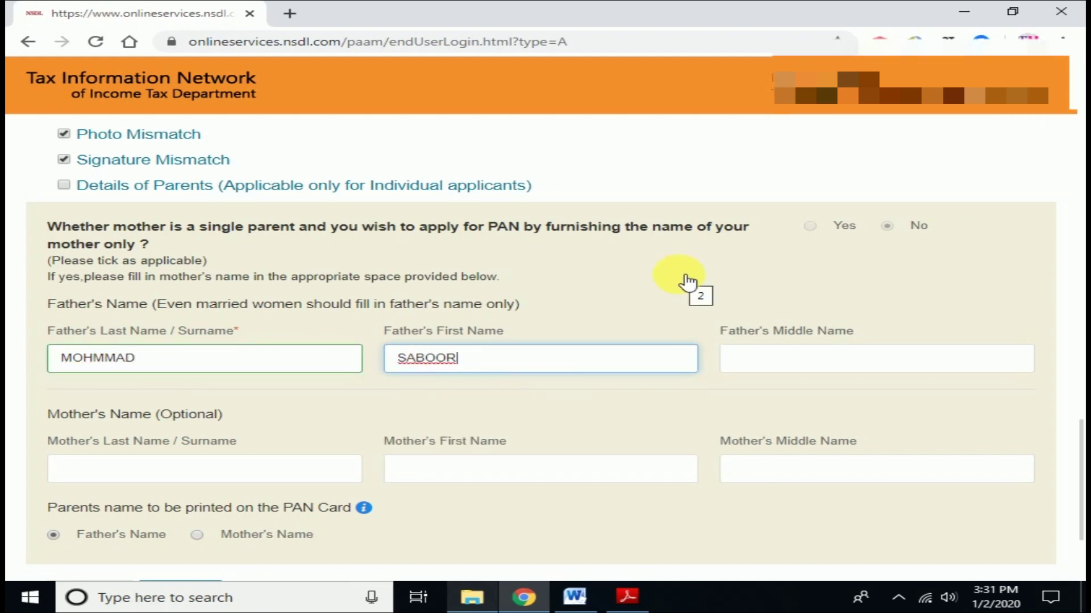
left_click(628, 404)
scroll(628, 403, "down", 2)
scroll(628, 404, "down", 2)
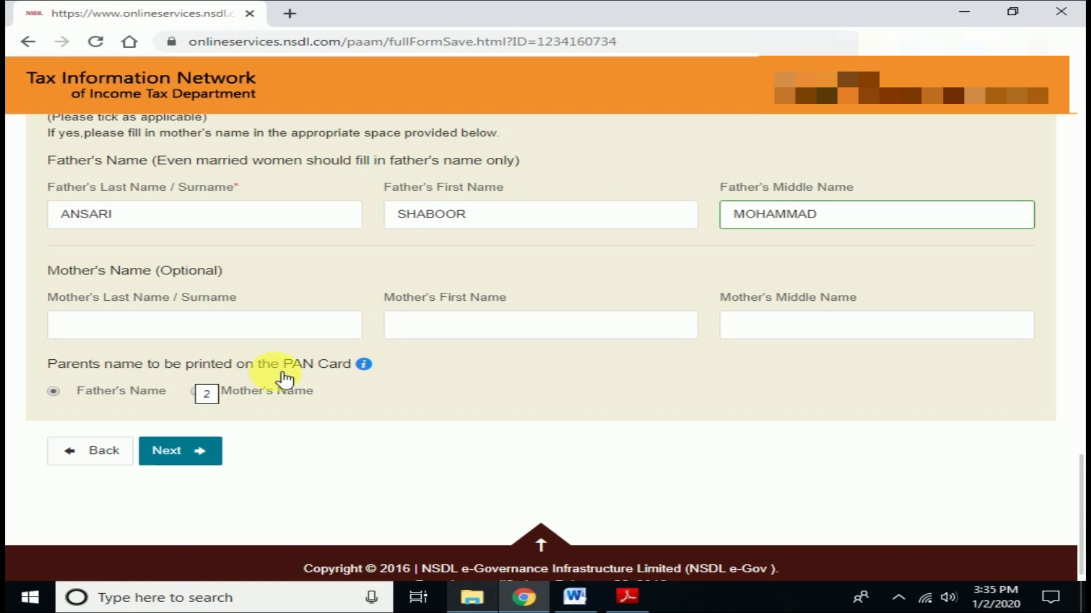
mouse_move(375, 369)
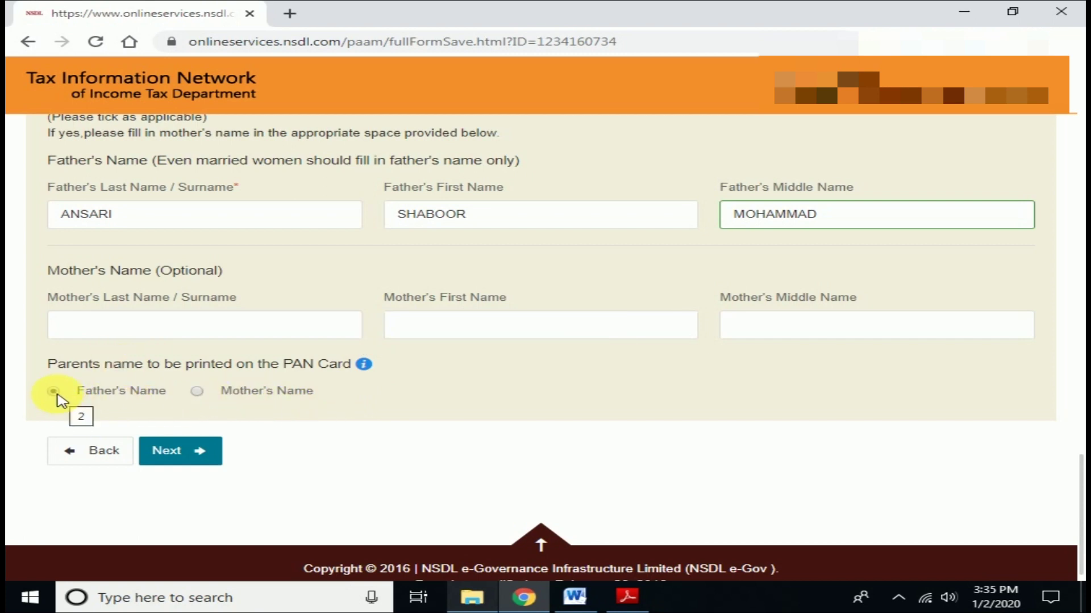
left_click(183, 452)
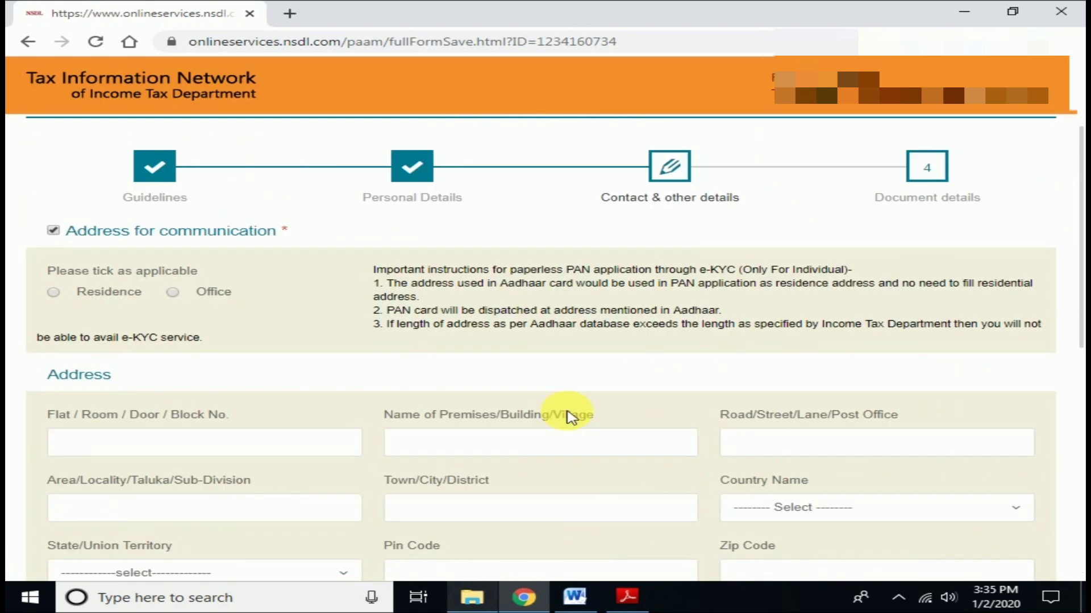
Step: Make Residence the communication address and autofill its flat, building and town fields
scroll(568, 417, "up", 1)
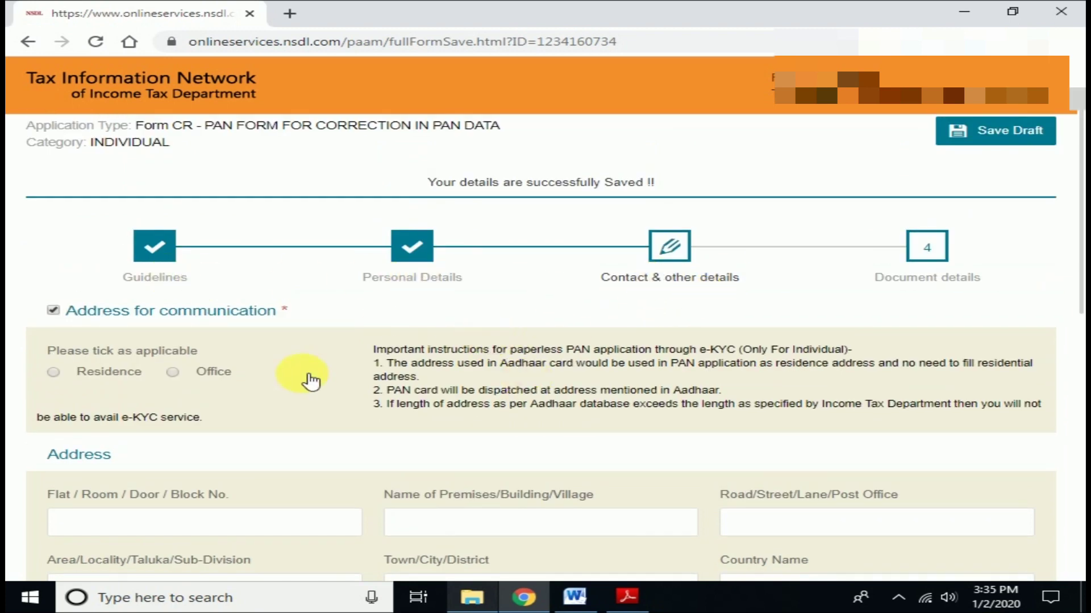
left_click(53, 372)
scroll(129, 363, "down", 2)
left_click(129, 363)
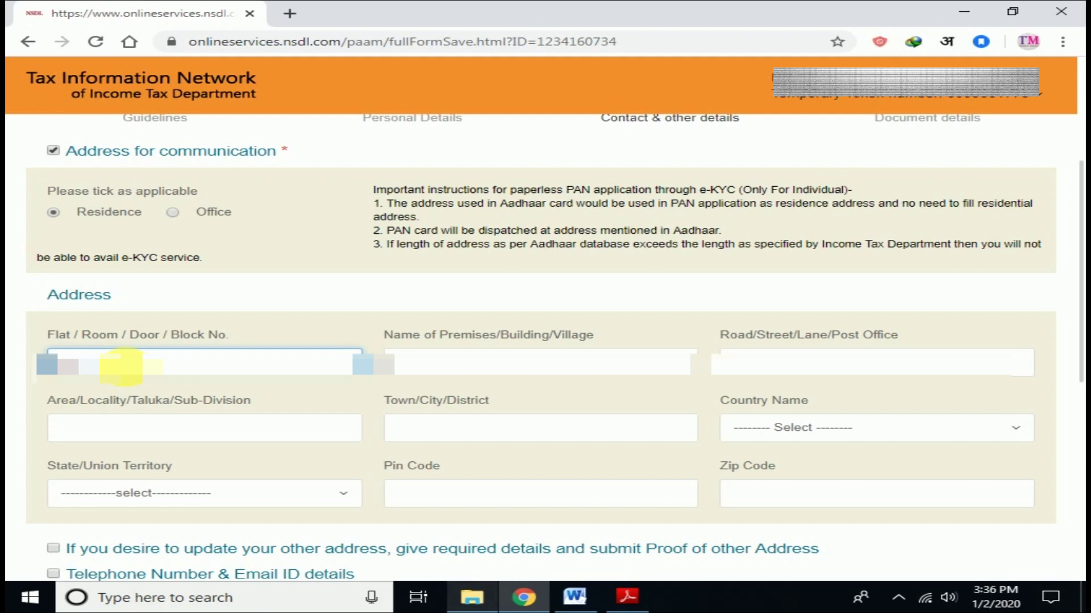
left_click(470, 367)
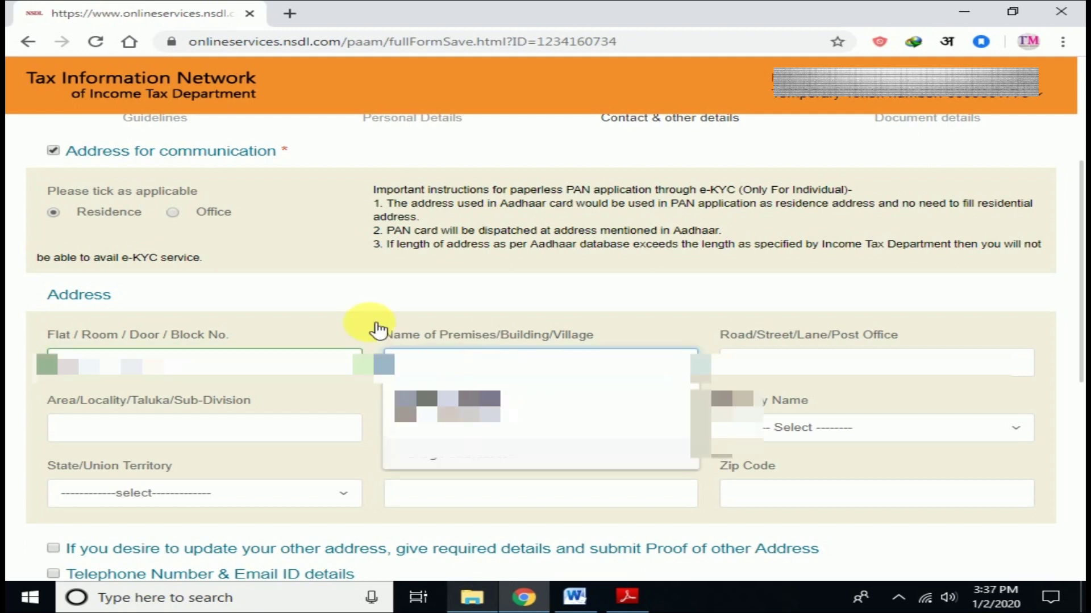
left_click(437, 370)
left_click(438, 398)
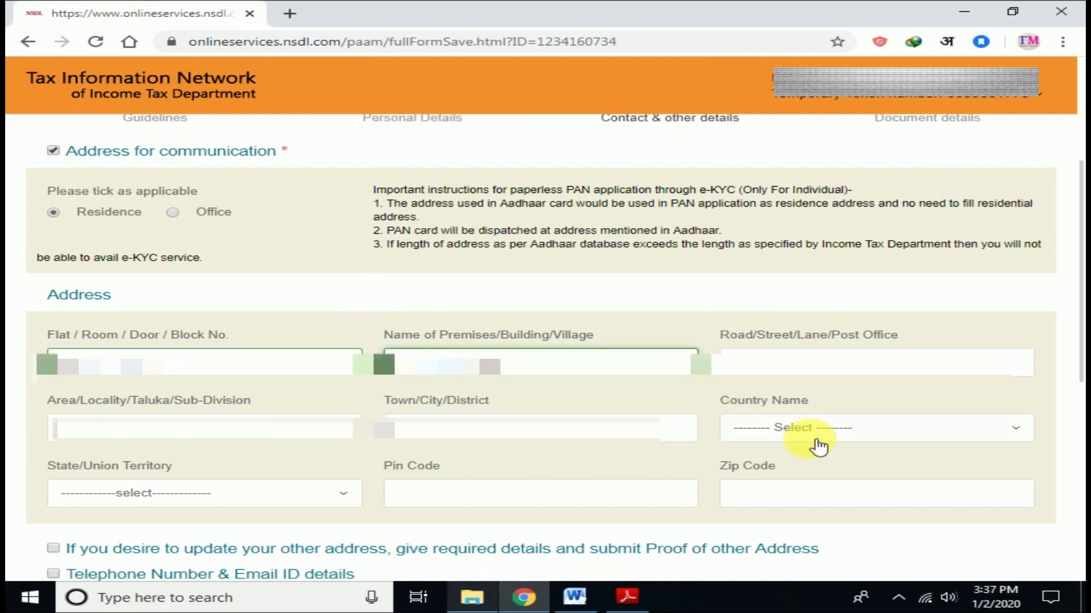
left_click(671, 429)
key("Down")
key("Return")
Step: Choose INDIA as country and RAJASTHAN as state, and fill town and pin code
left_click(1001, 438)
type("in")
left_click(762, 339)
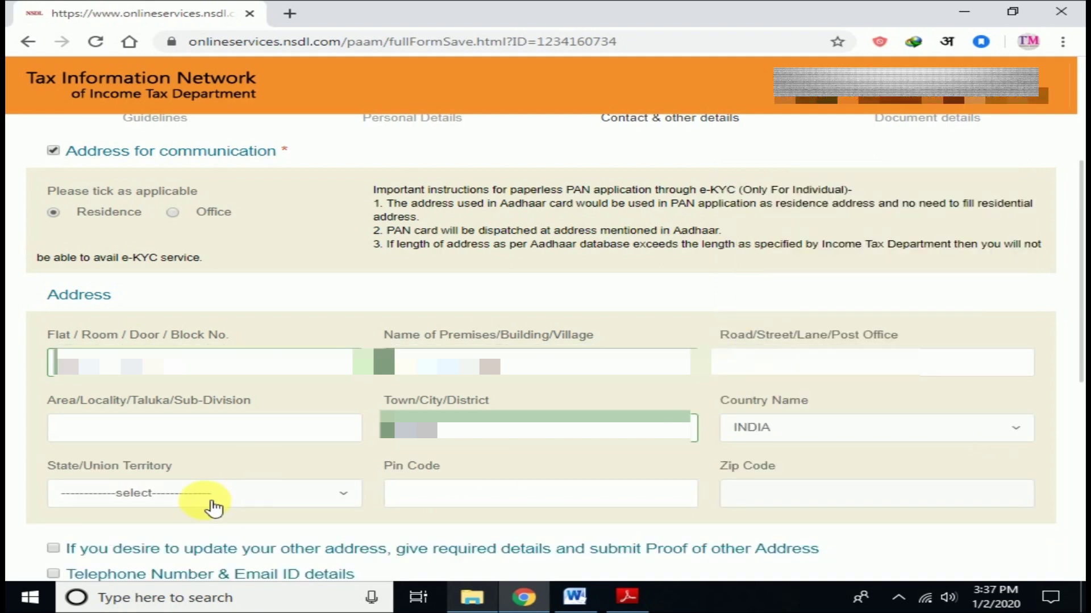
left_click(210, 504)
type("raj")
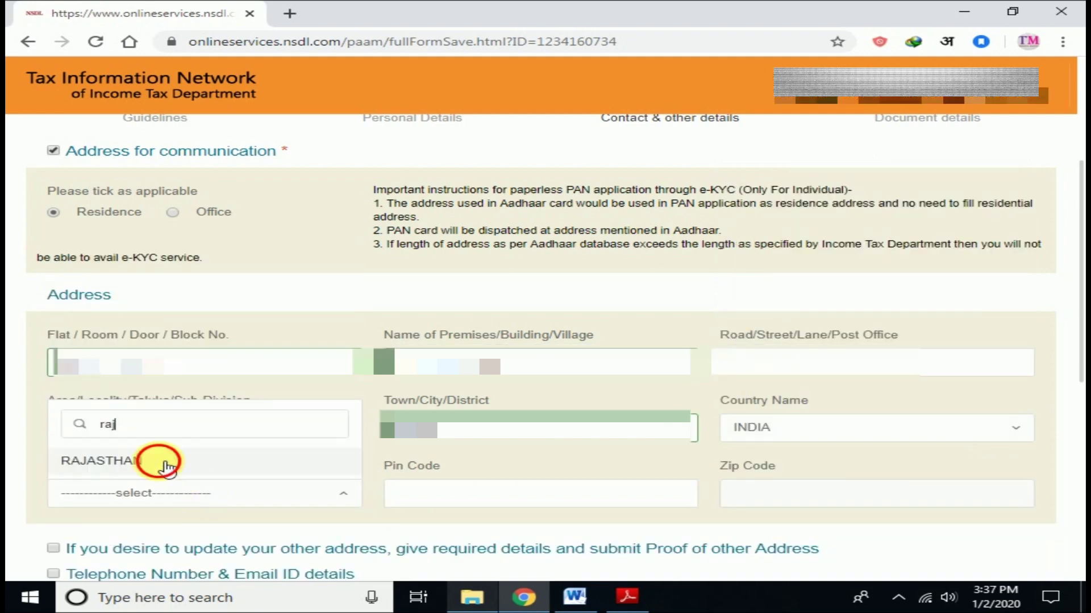
left_click(158, 462)
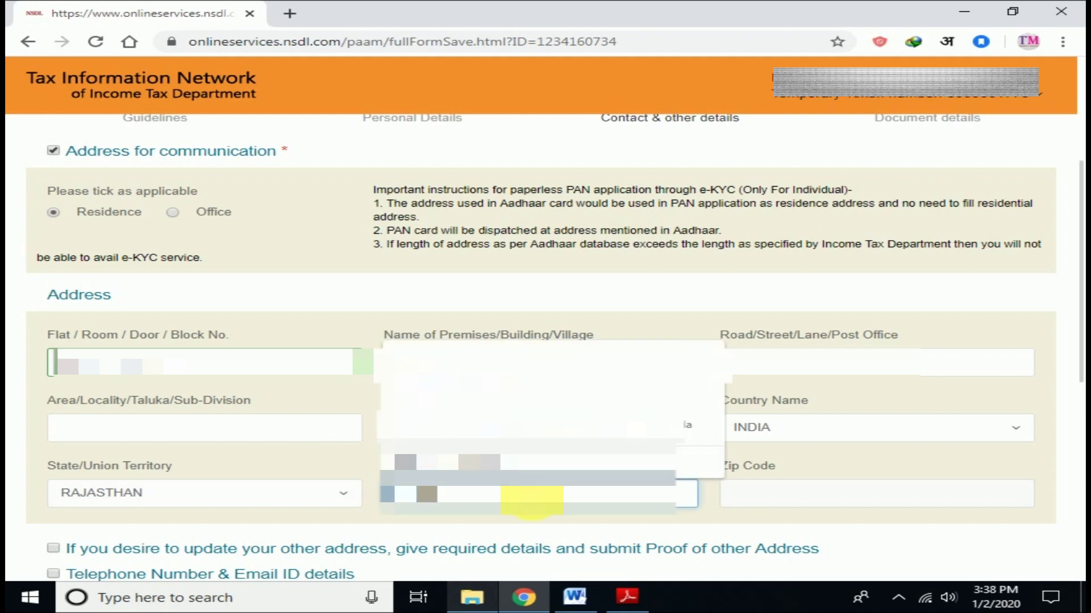
left_click(532, 503)
scroll(706, 530, "down", 3)
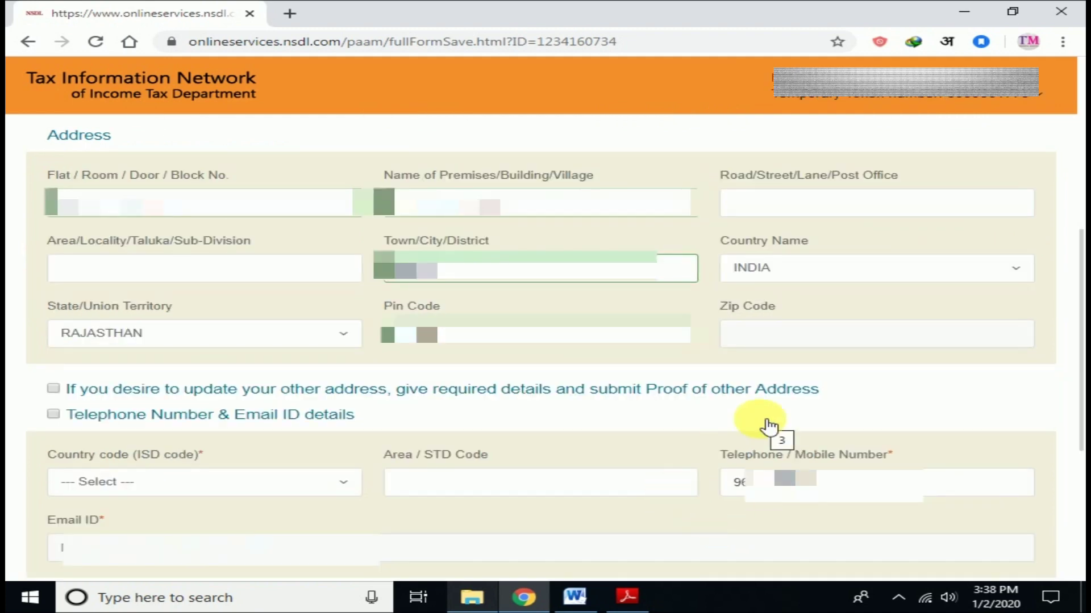
Step: Add telephone and e-mail details with ISD code INDIA (91)
scroll(637, 475, "up", 2)
scroll(568, 478, "down", 3)
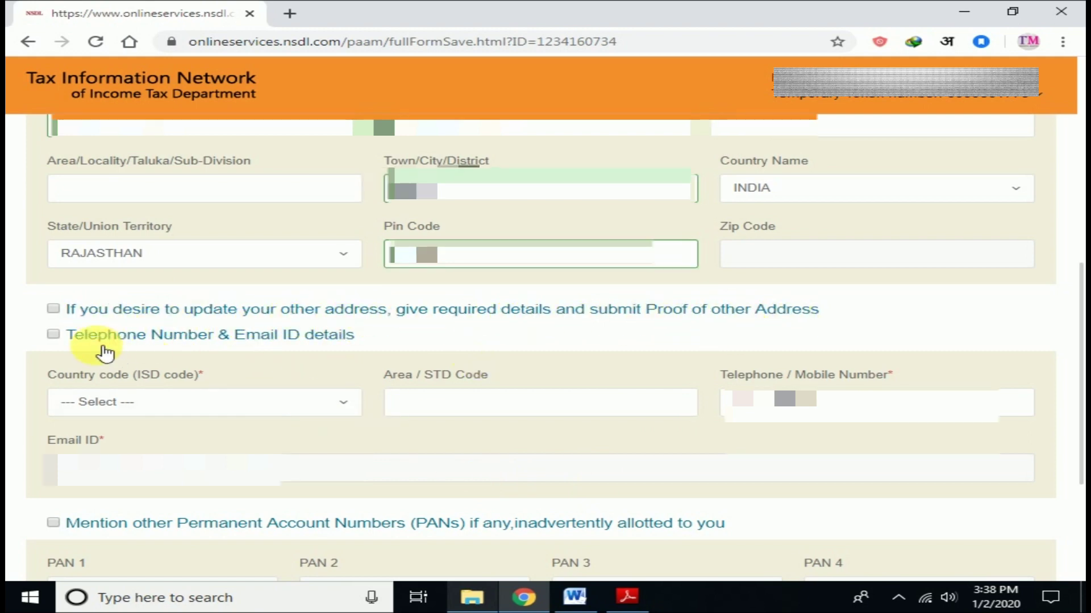
left_click(53, 334)
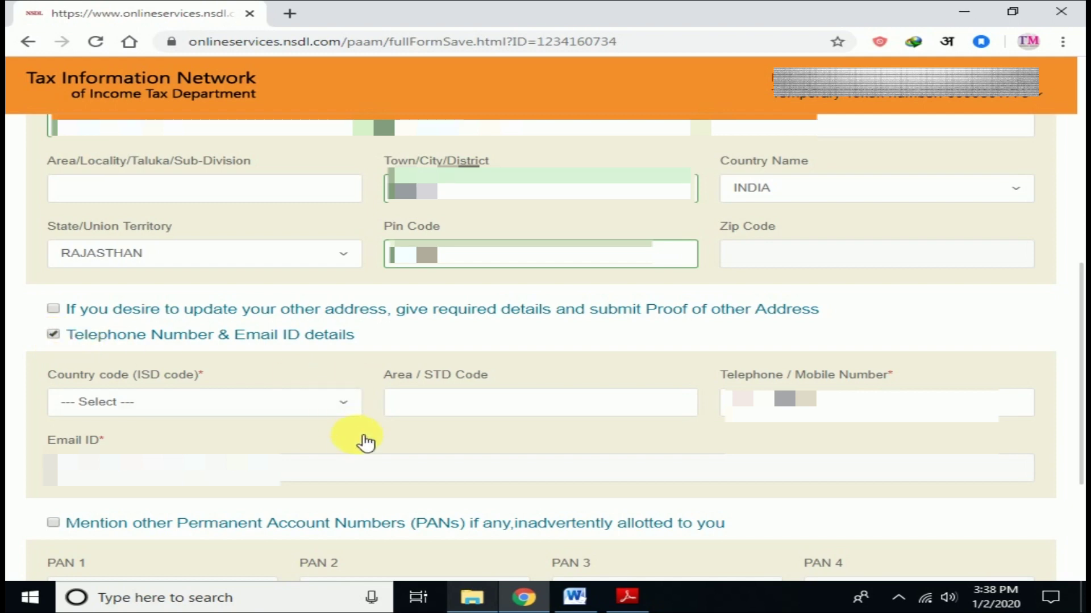
left_click(346, 410)
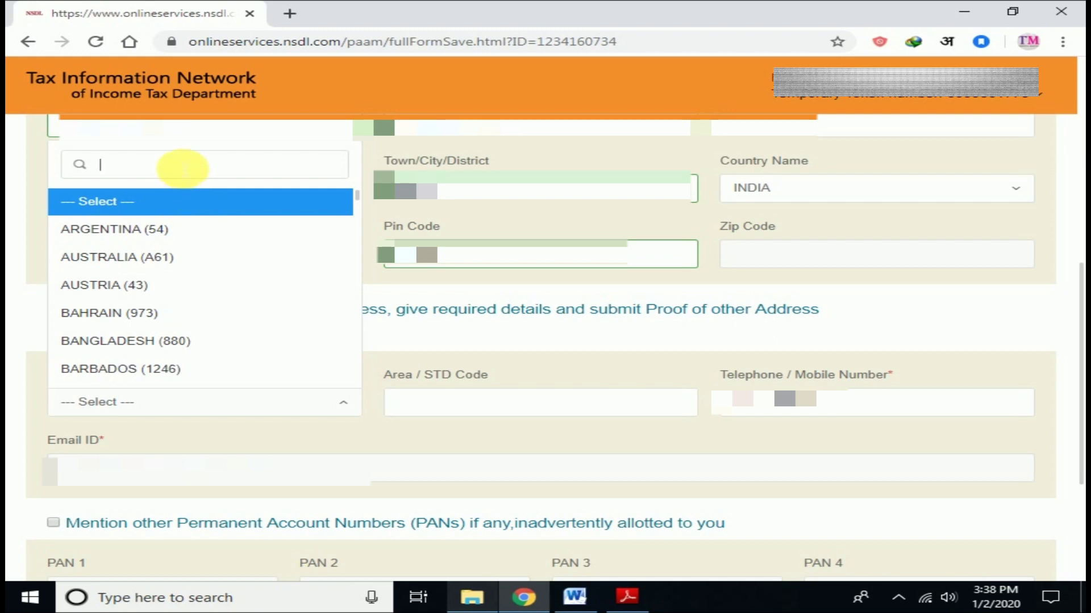
type("in")
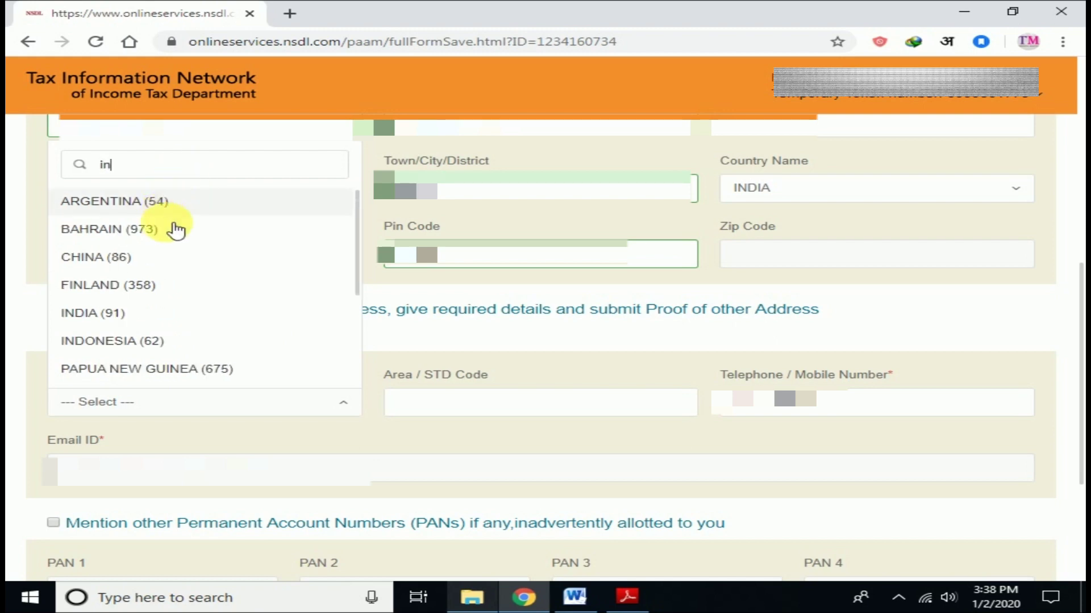
left_click(138, 314)
left_click(481, 423)
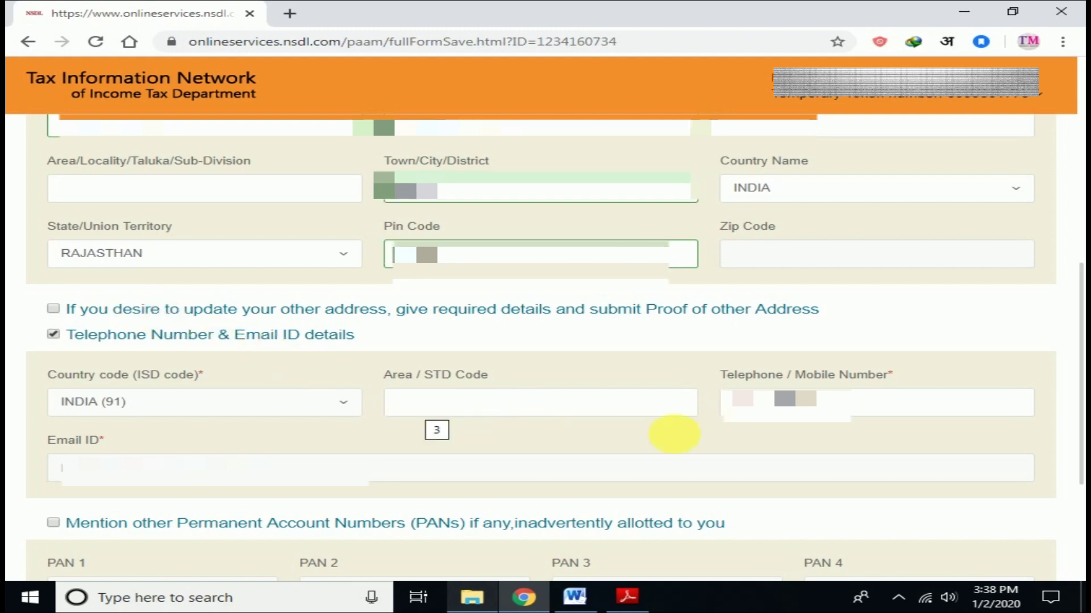
Step: Save the contact details and move on to the Document details step
scroll(803, 440, "down", 3)
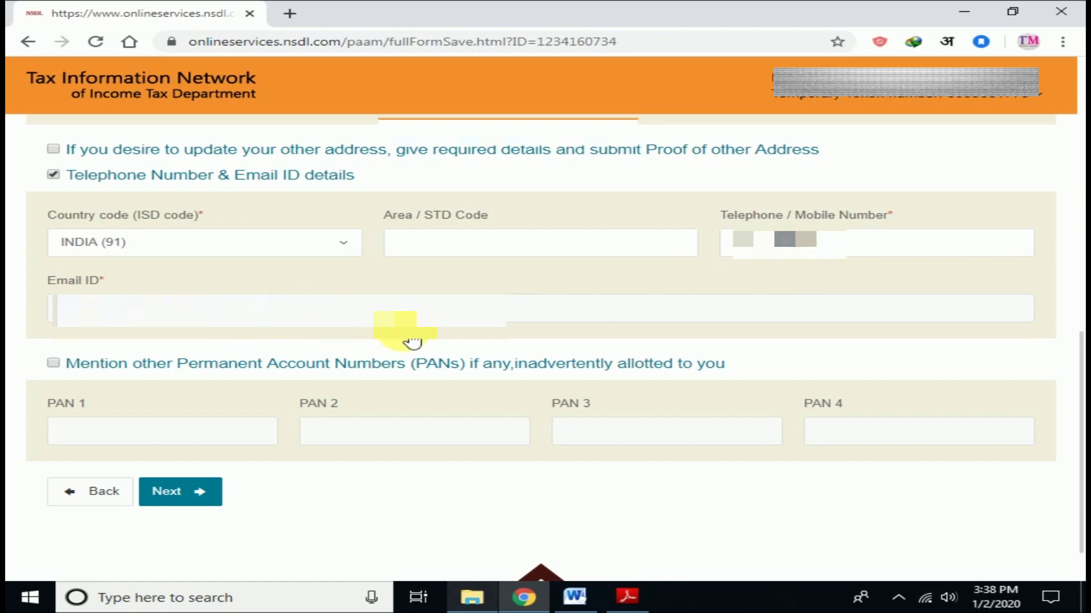
scroll(402, 329, "down", 1)
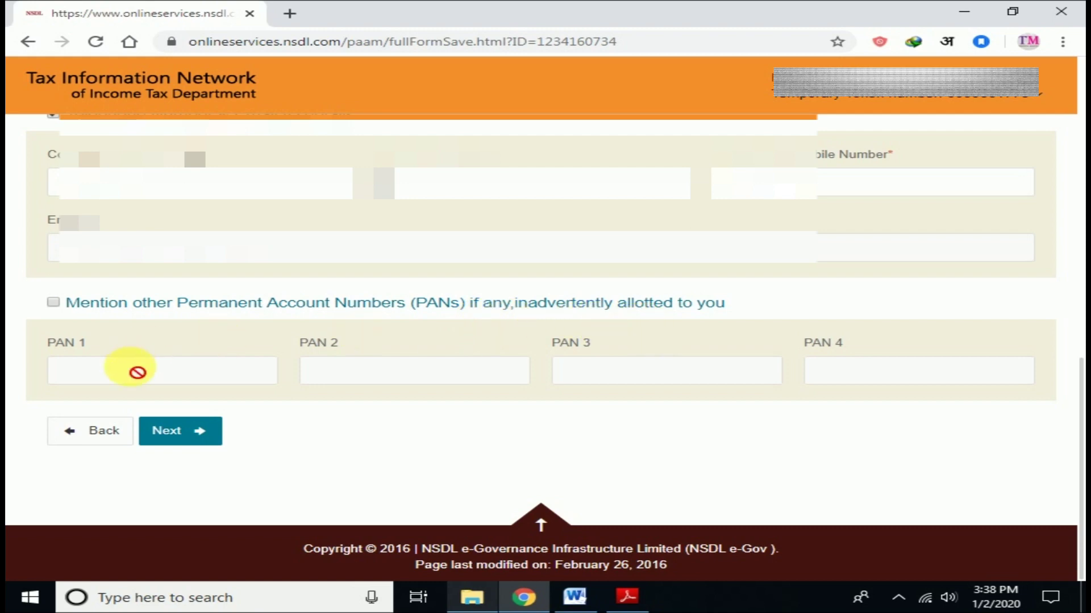
left_click(193, 433)
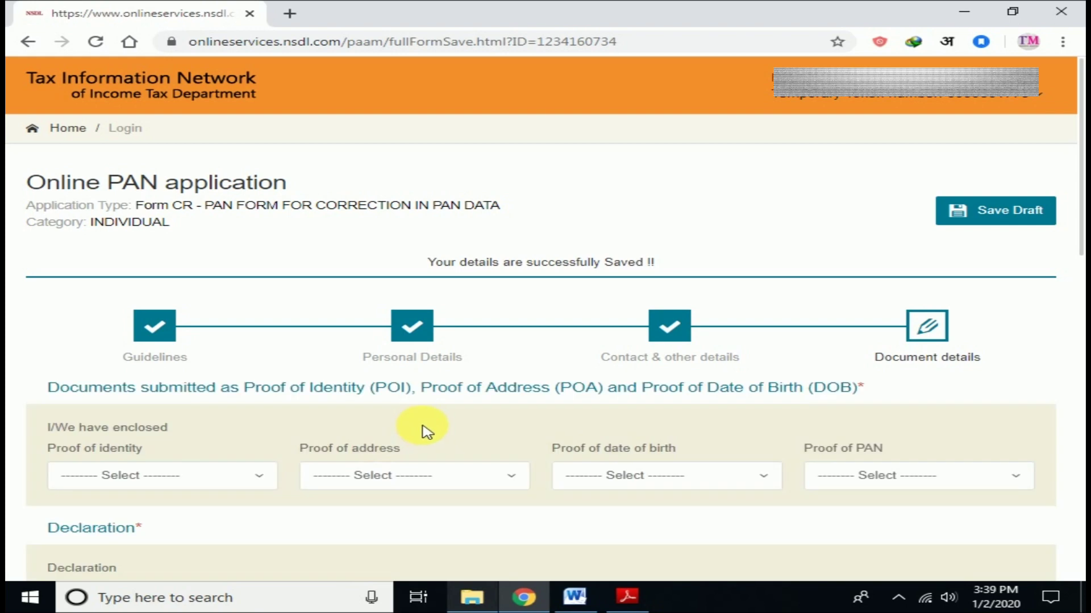
left_click(451, 432)
Step: Choose AADHAAR Card as proof of identity, address and date of birth
scroll(207, 317, "down", 1)
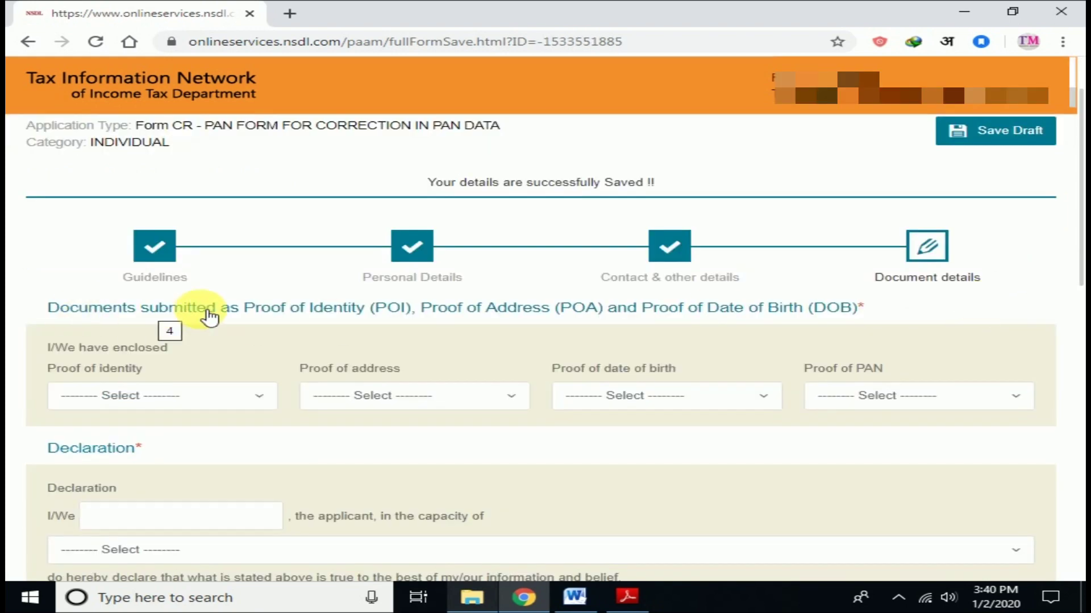
left_click(244, 397)
scroll(242, 343, "down", 5)
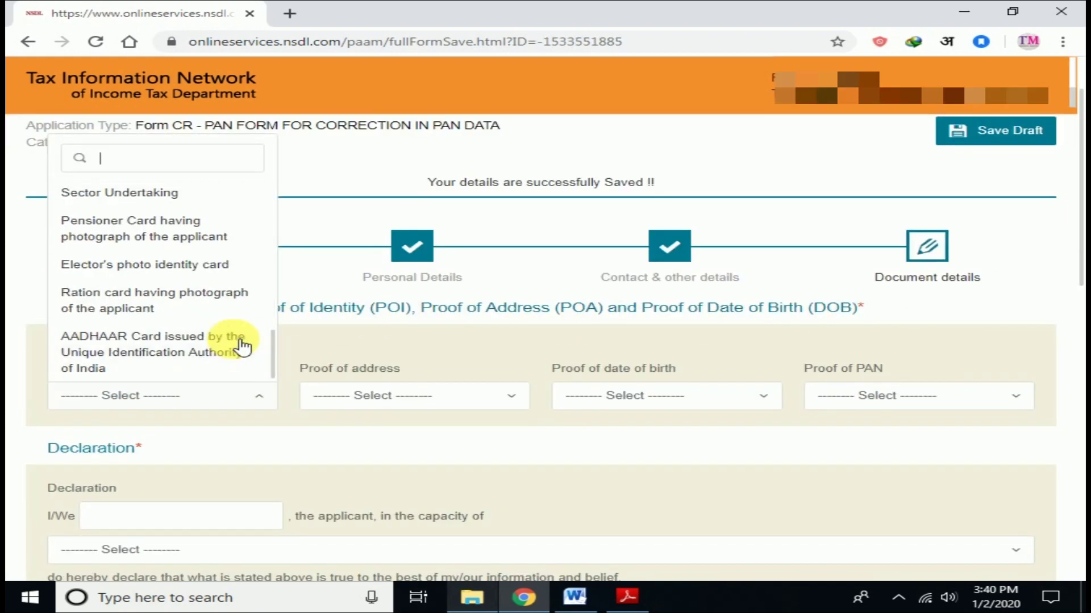
left_click(237, 339)
left_click(475, 392)
scroll(475, 358, "down", 6)
scroll(477, 352, "up", 5)
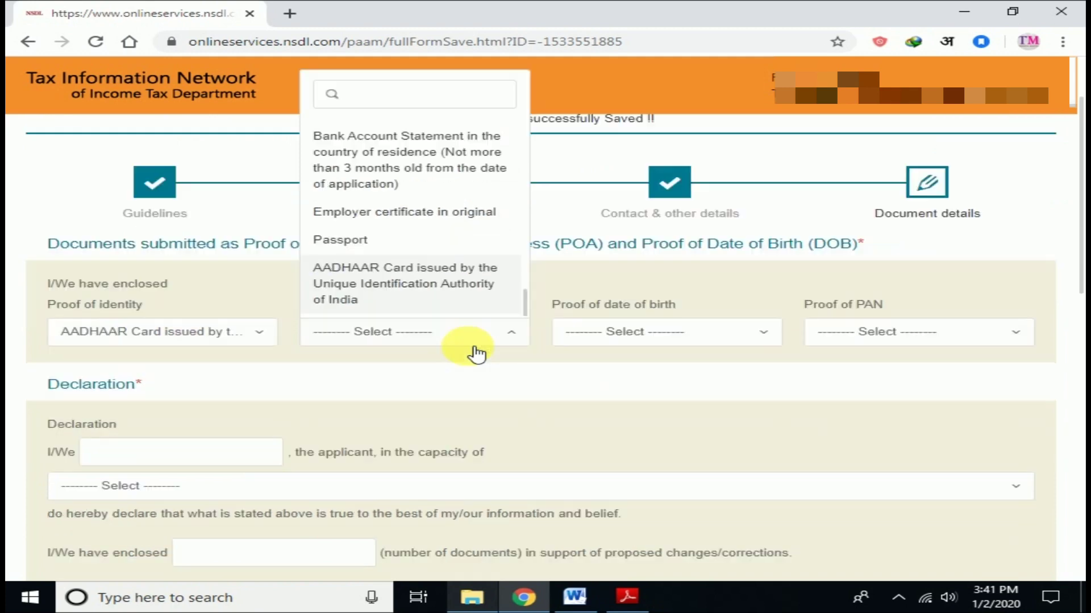
left_click(477, 352)
scroll(683, 326, "down", 1)
left_click(684, 318)
scroll(689, 431, "down", 8)
left_click(690, 437)
Step: Choose Copy of Pan Card as proof of PAN and begin the declaration name field
left_click(1005, 321)
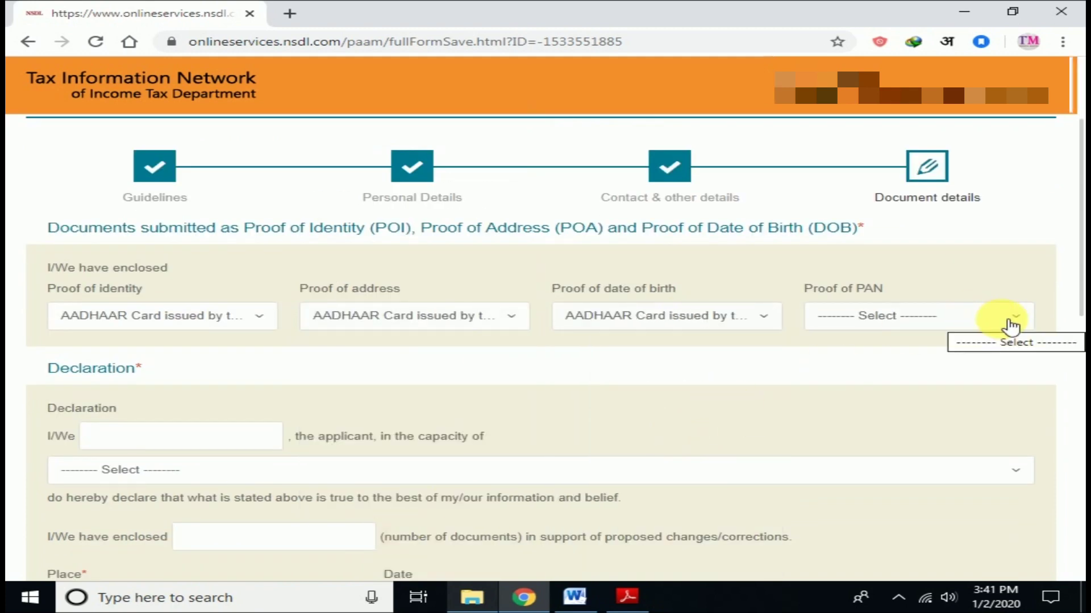
left_click(963, 380)
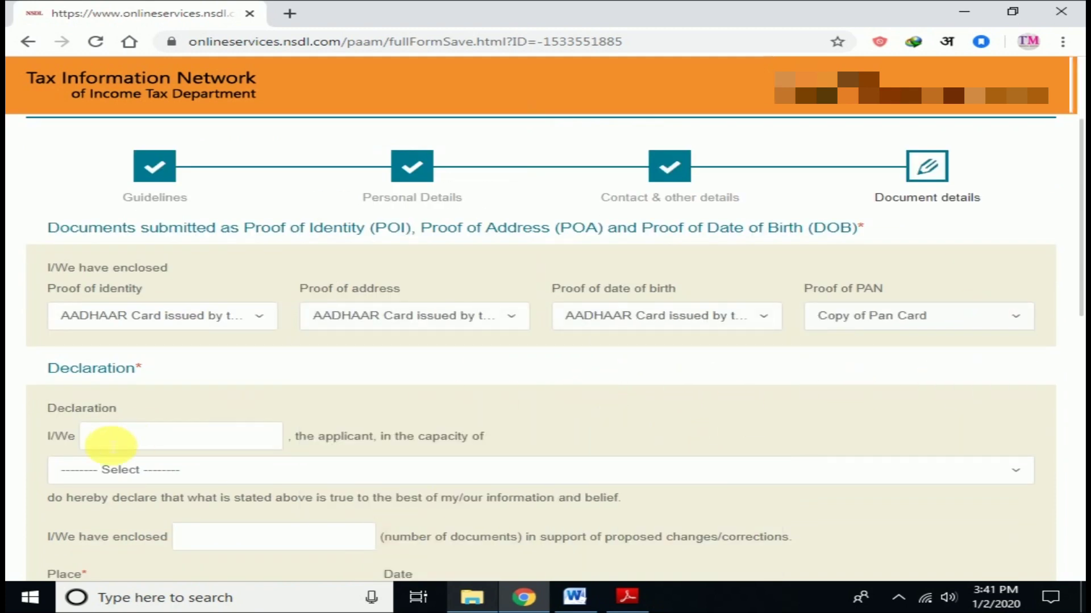
left_click(174, 441)
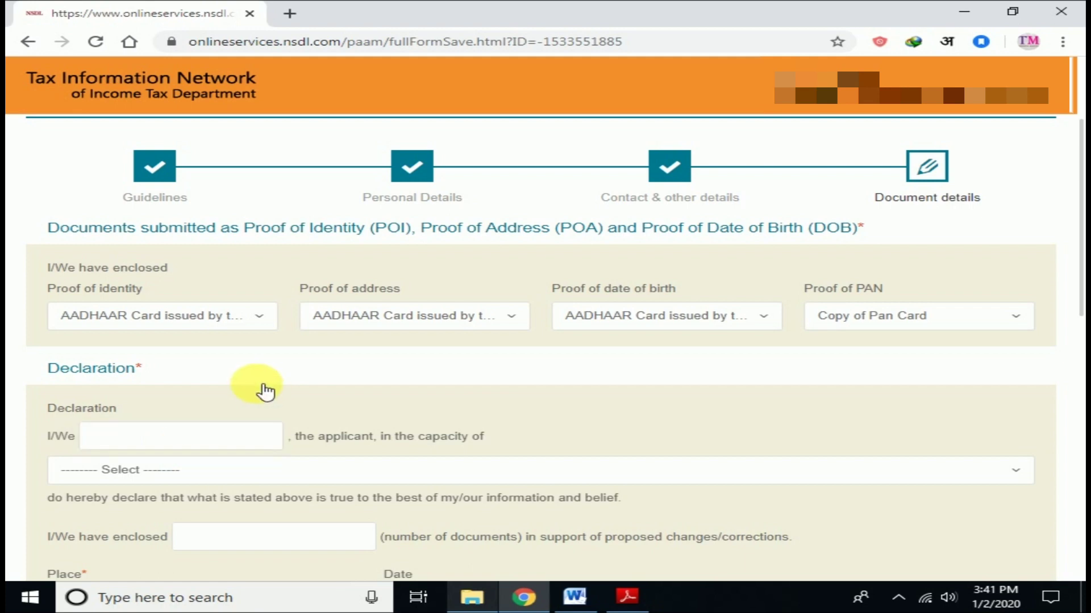
scroll(261, 390, "down", 1)
Step: Declare the applicant's capacity as Himself/Herself and fill in the place of declaration
left_click(214, 392)
left_click(190, 366)
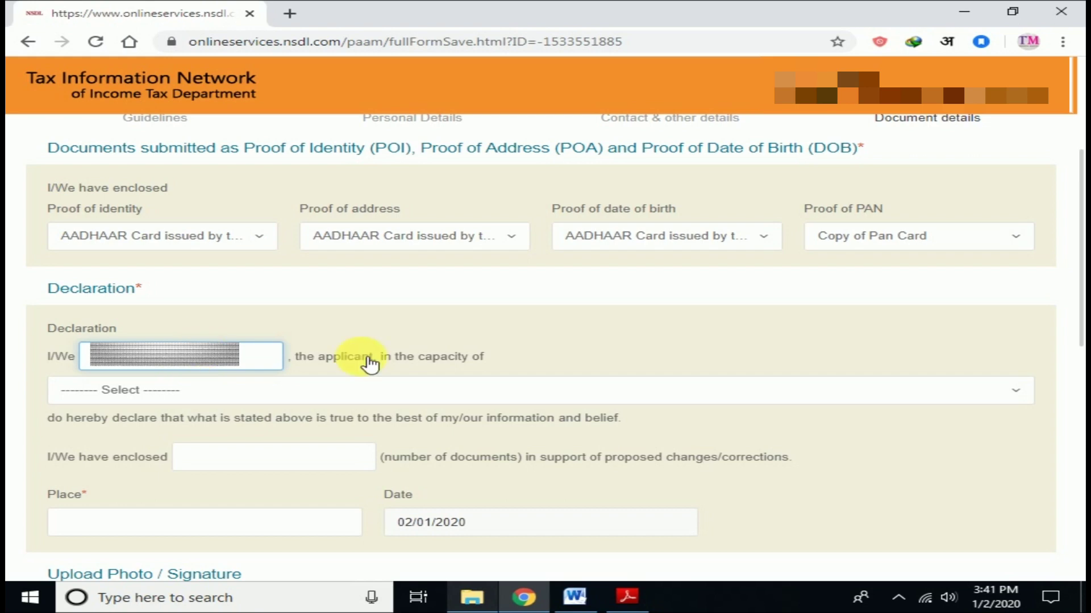
left_click(364, 395)
left_click(282, 449)
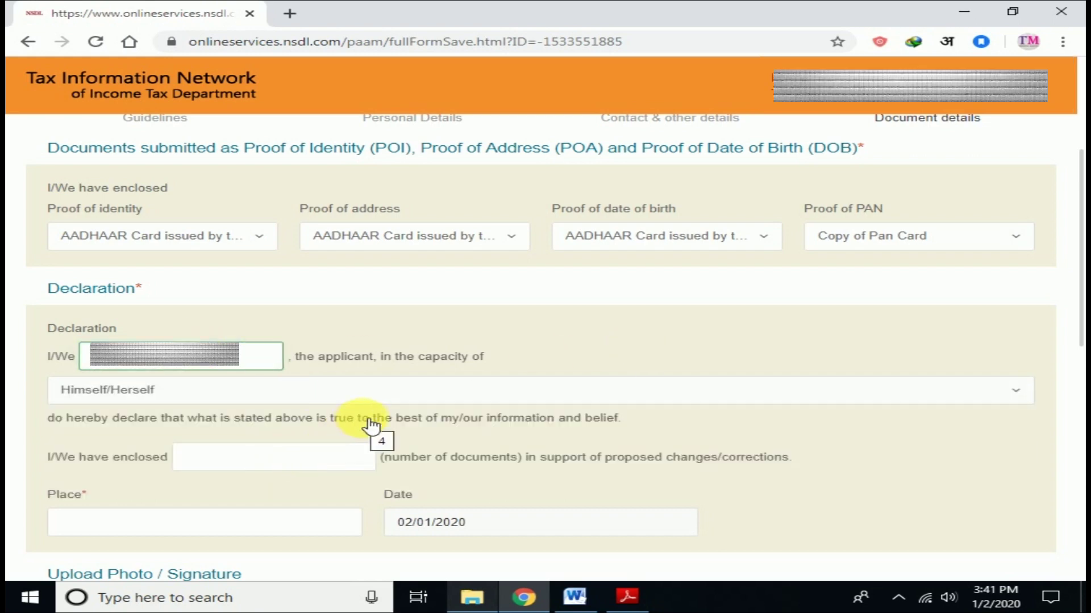
scroll(378, 403, "down", 1)
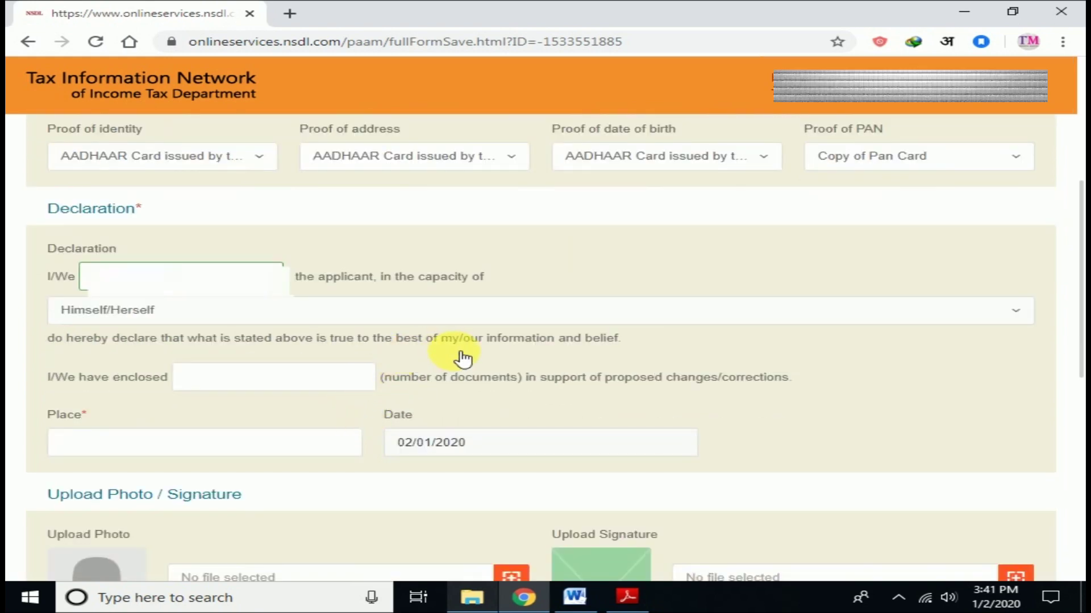
scroll(463, 358, "down", 1)
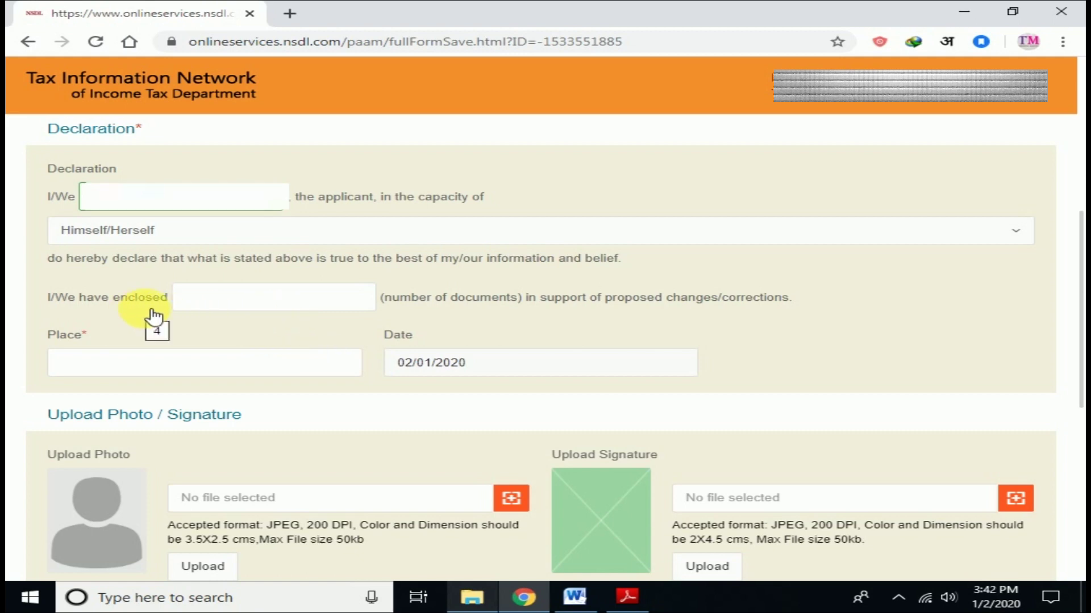
scroll(145, 261, "up", 2)
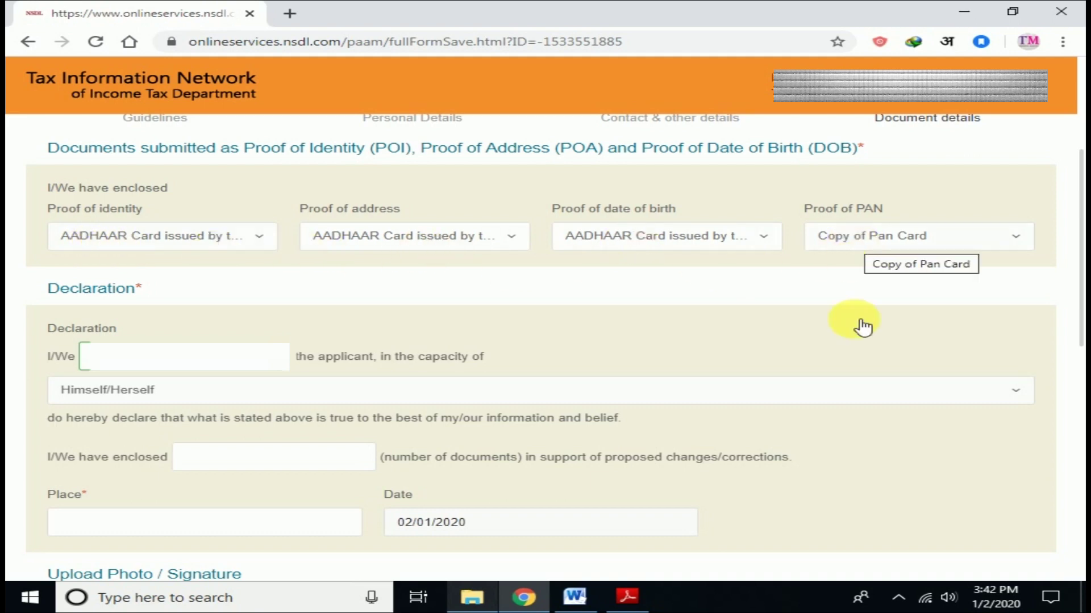
scroll(284, 390, "down", 1)
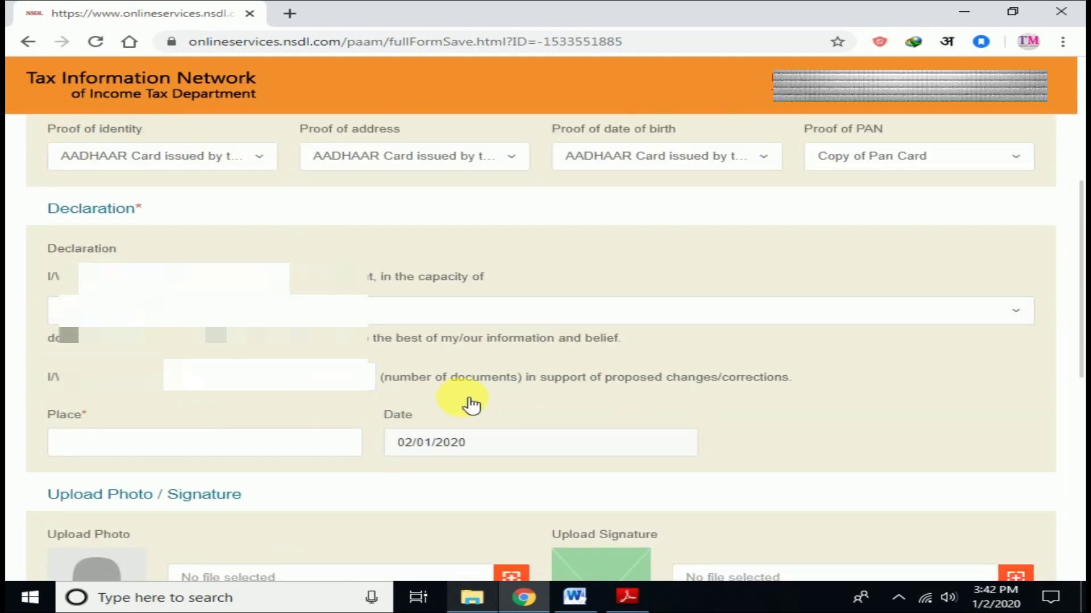
left_click(136, 449)
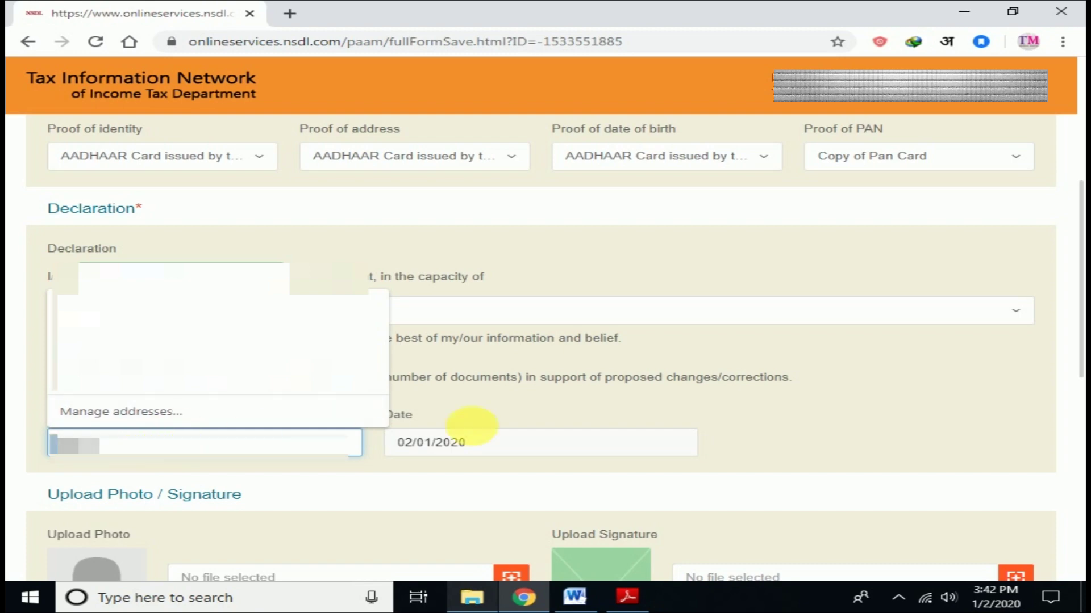
left_click(535, 414)
scroll(653, 417, "down", 1)
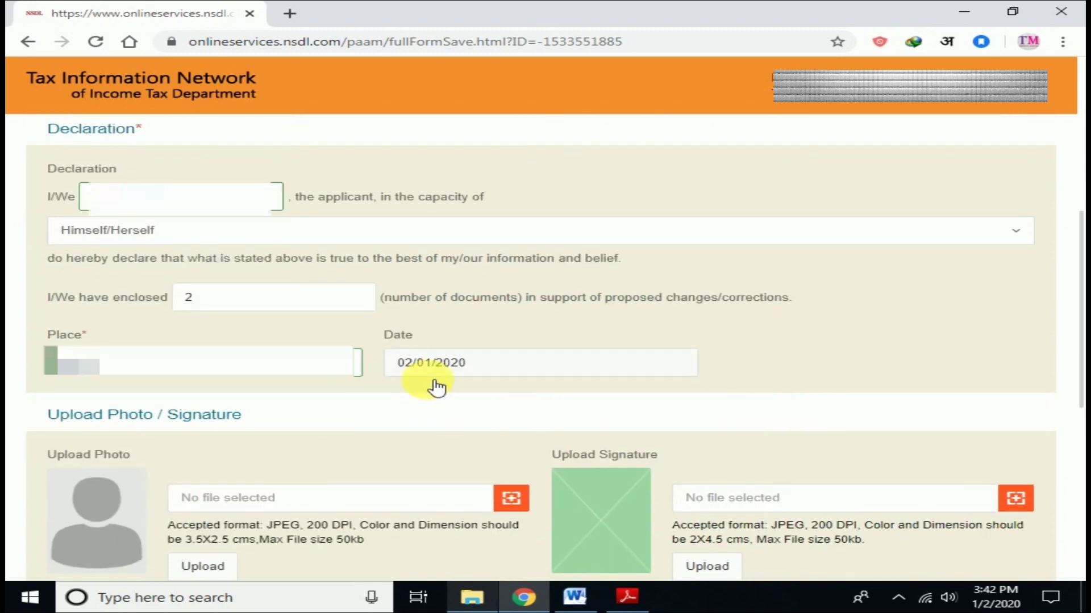
scroll(734, 418, "down", 3)
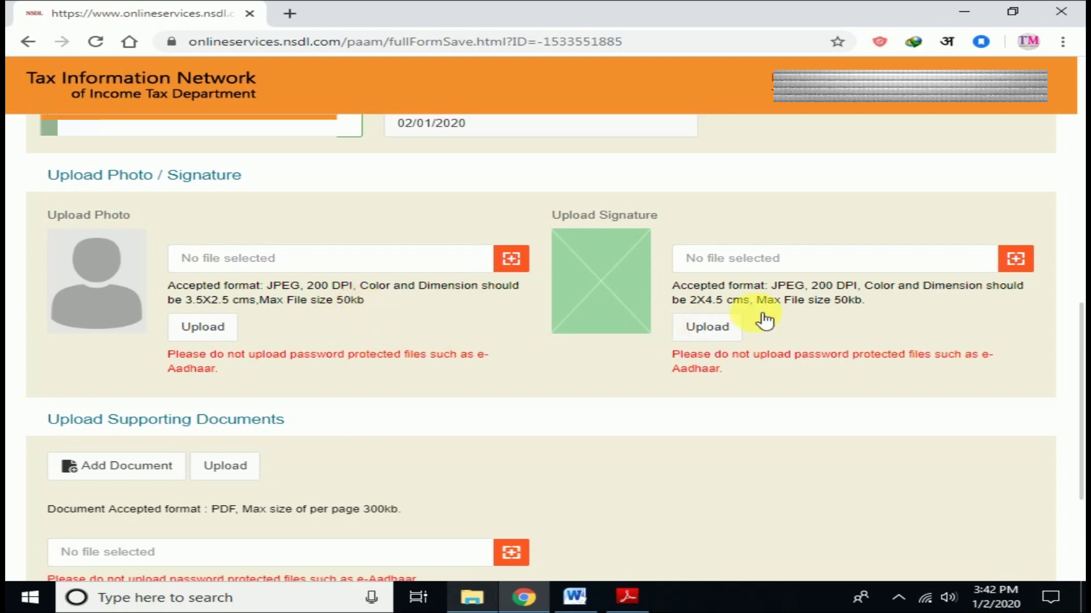
Step: Upload PHOTO.jpg as the applicant's photo and pick SIGNATURE.jpg for the signature
left_click(514, 261)
double_click(591, 162)
left_click(216, 328)
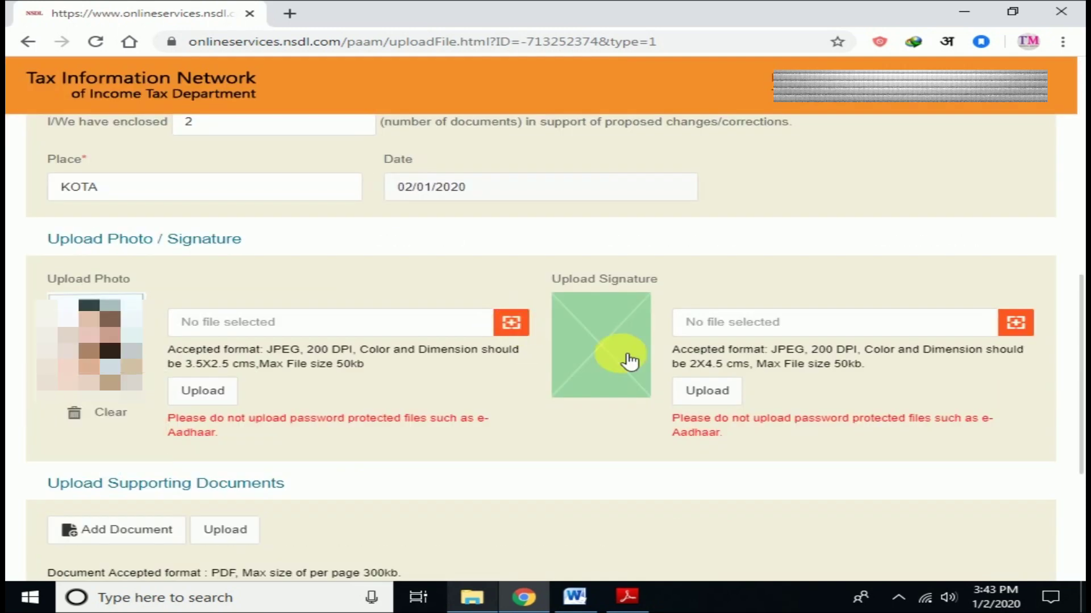
left_click(627, 358)
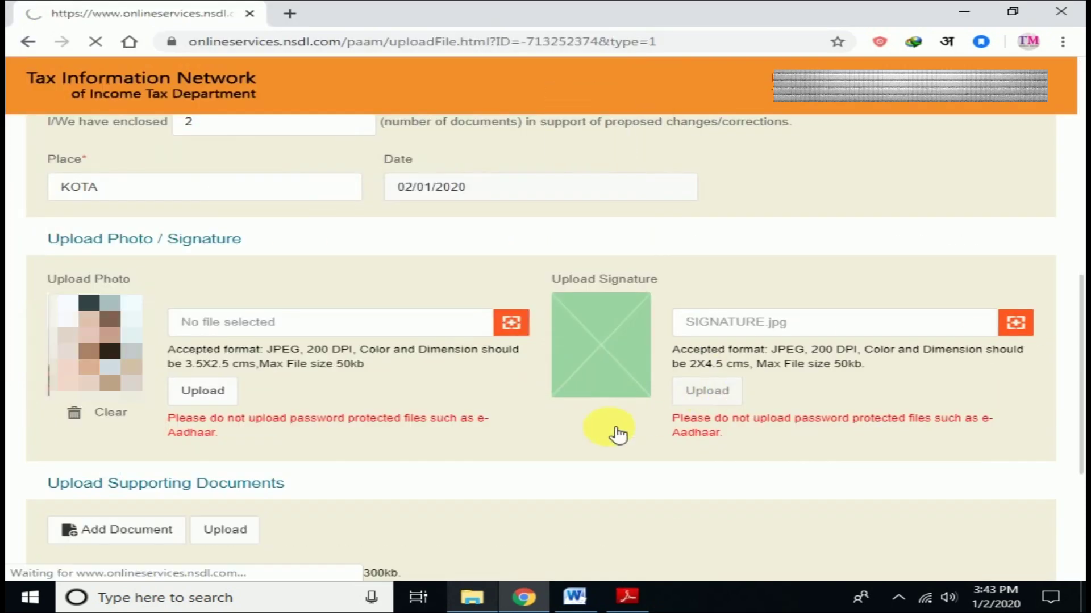
scroll(625, 443, "down", 3)
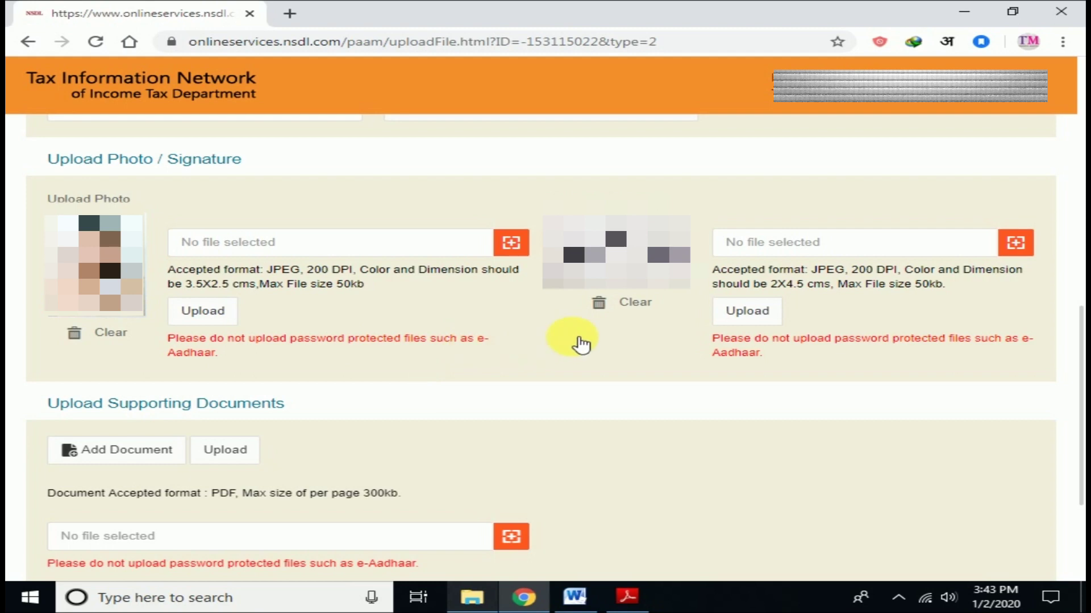
scroll(567, 336, "down", 1)
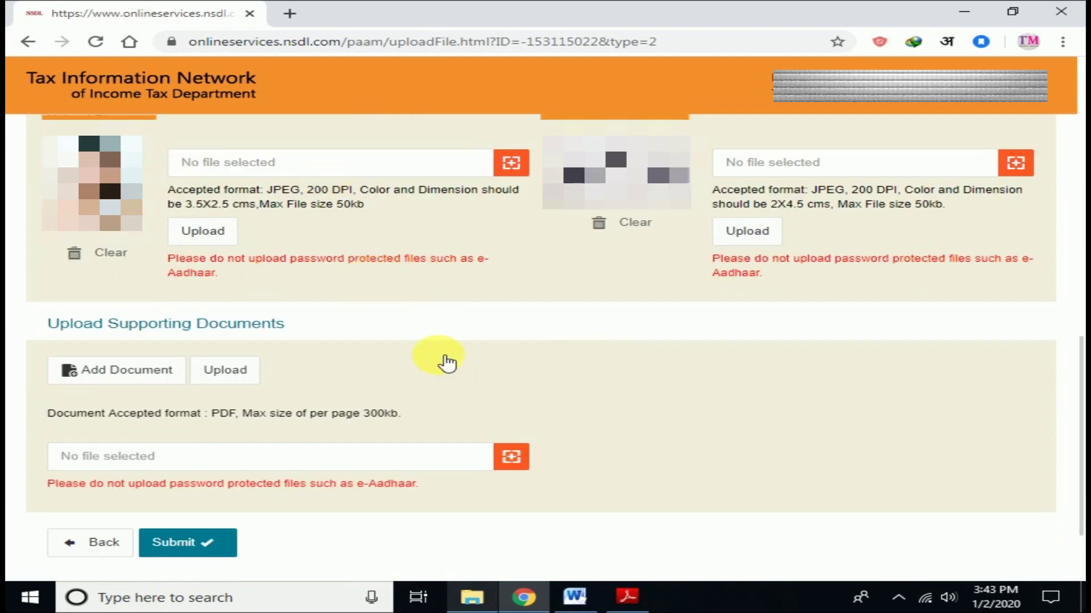
scroll(440, 359, "down", 1)
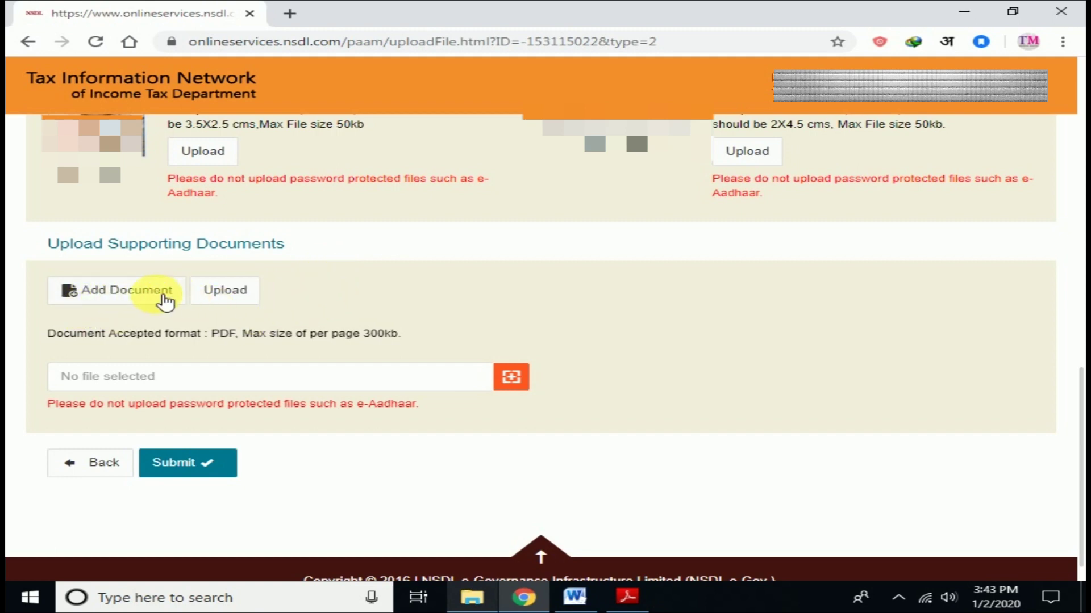
Step: Attach AADHAR CARD.pdf and PAN CARD.pdf as two supporting documents, upload and submit them
left_click(144, 294)
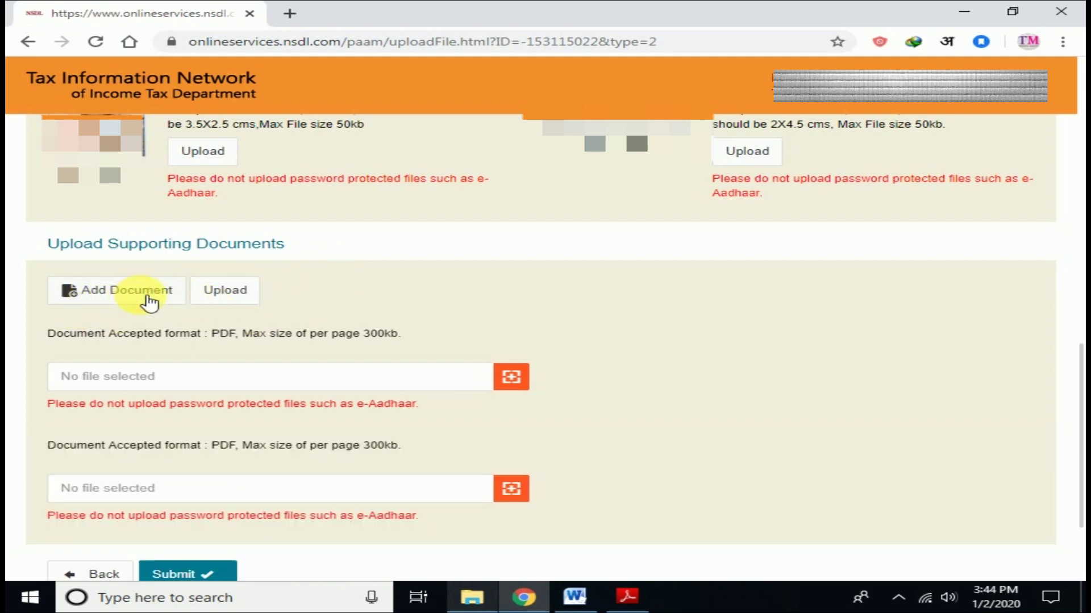
scroll(309, 324, "down", 2)
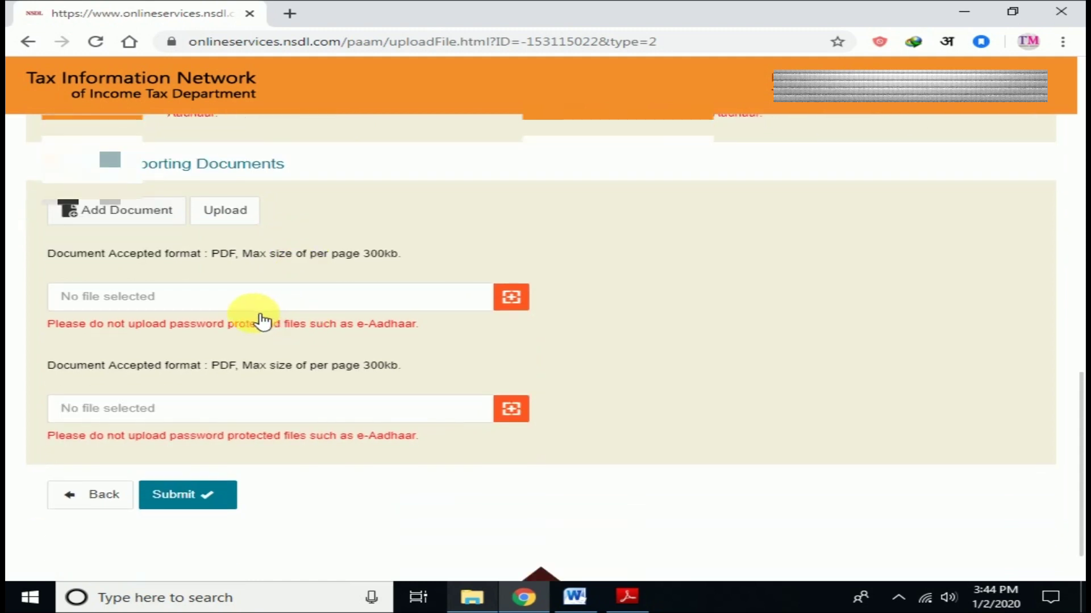
left_click(511, 297)
left_click(487, 358)
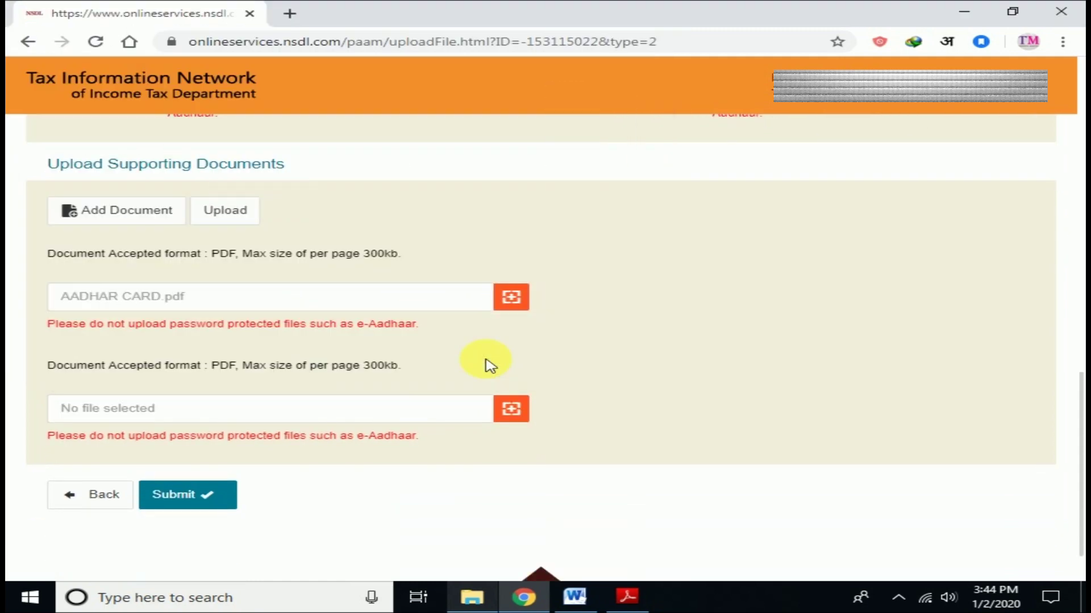
left_click(511, 409)
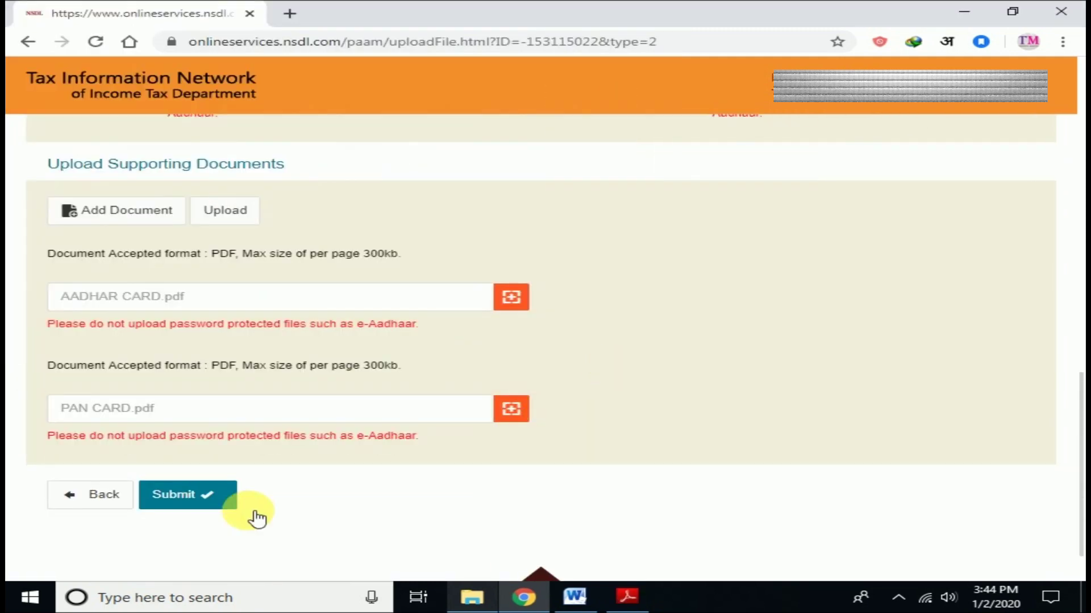
left_click(225, 210)
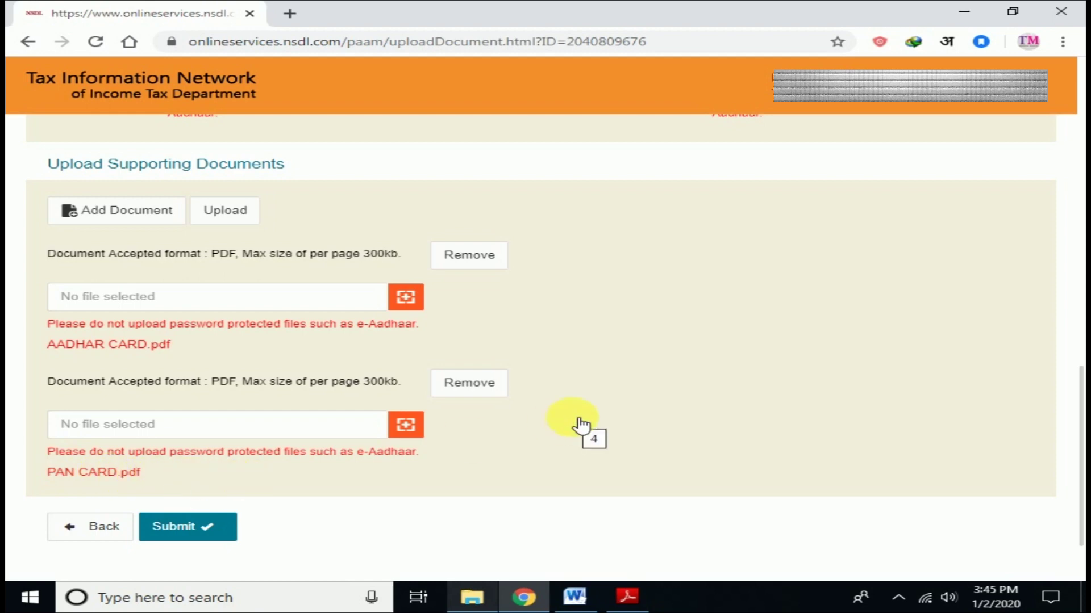
left_click(209, 523)
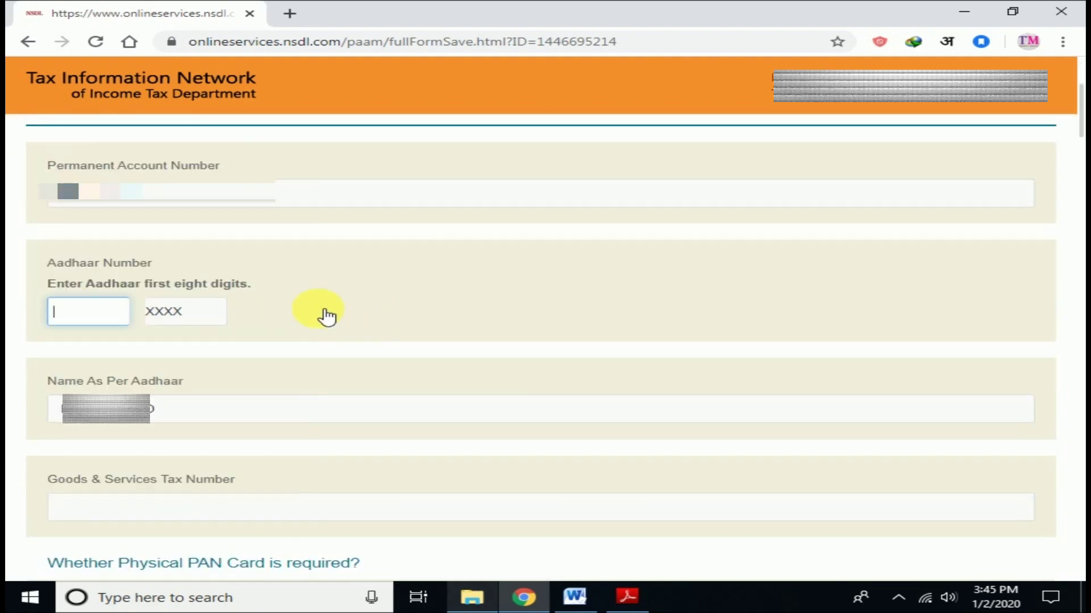
Step: Enter the first eight Aadhaar digits, review the form to the bottom and proceed to payment
type("12345678")
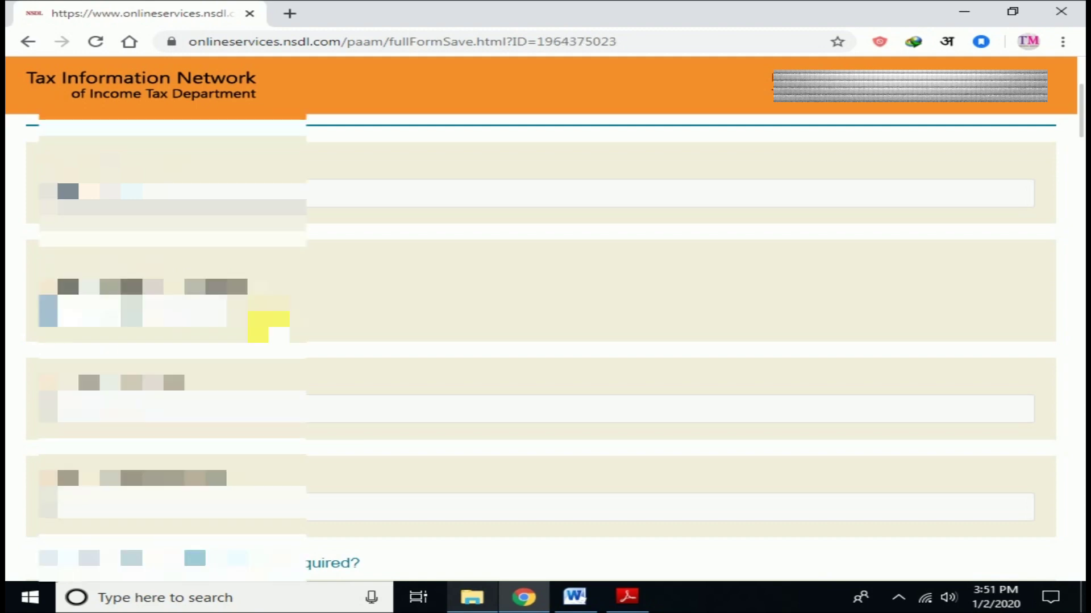
scroll(419, 333, "down", 10)
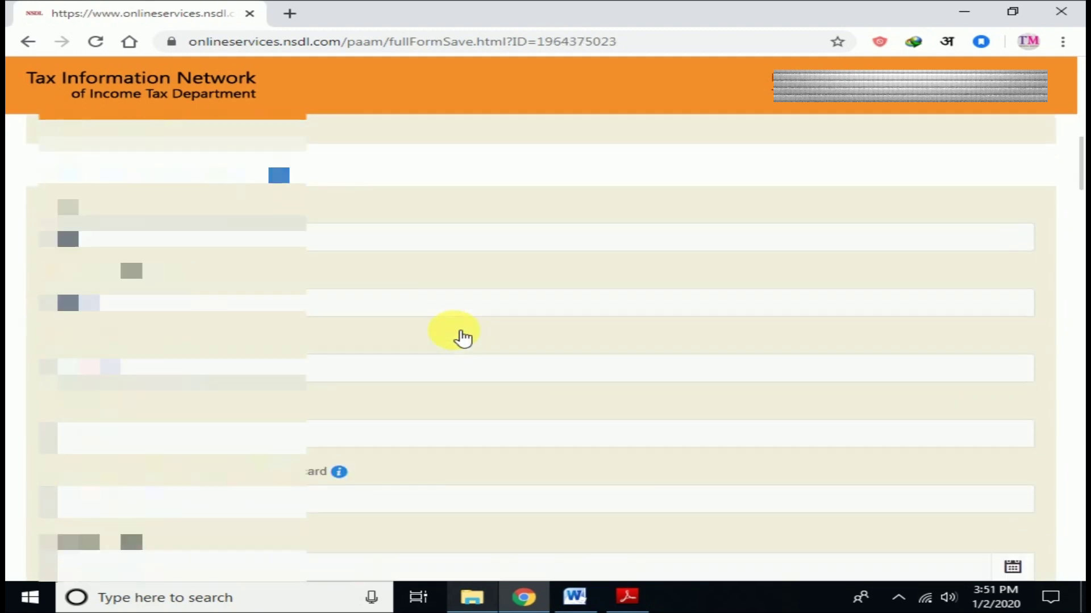
scroll(463, 338, "down", 1)
scroll(463, 338, "down", 15)
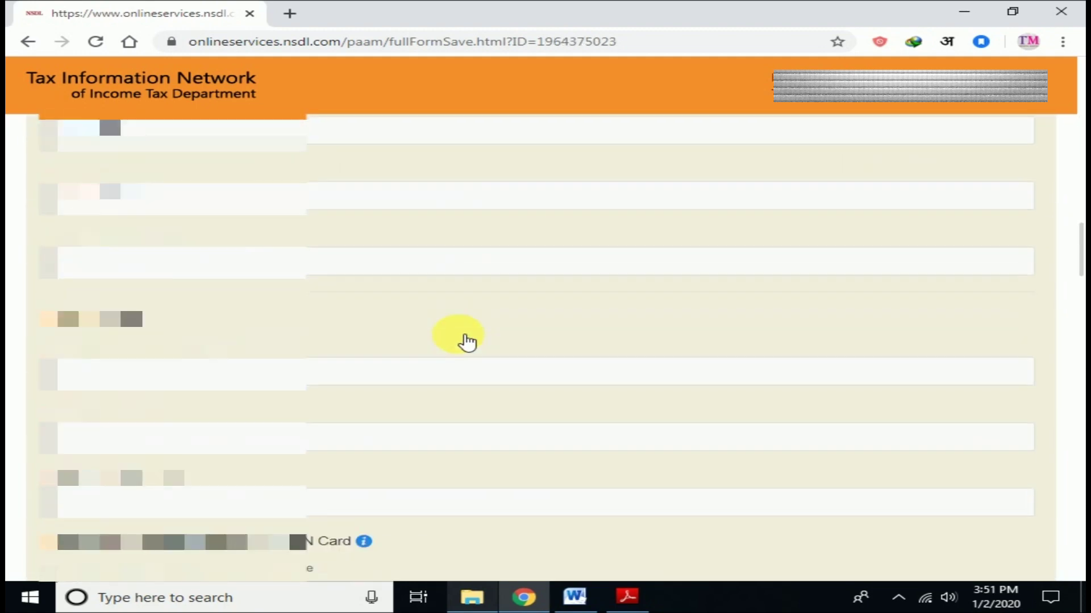
scroll(466, 341, "down", 20)
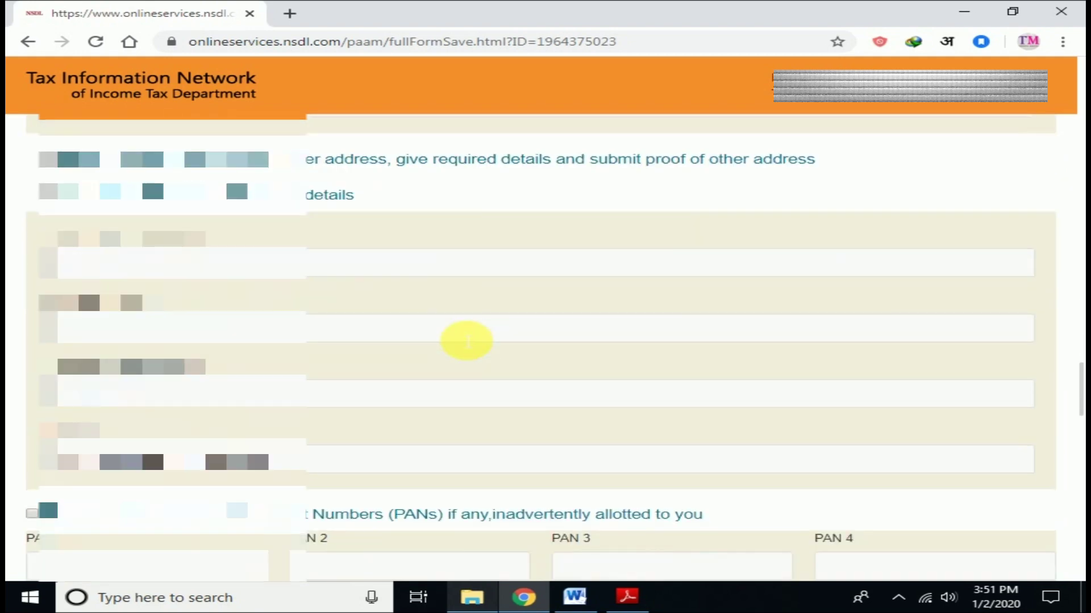
scroll(466, 341, "down", 2)
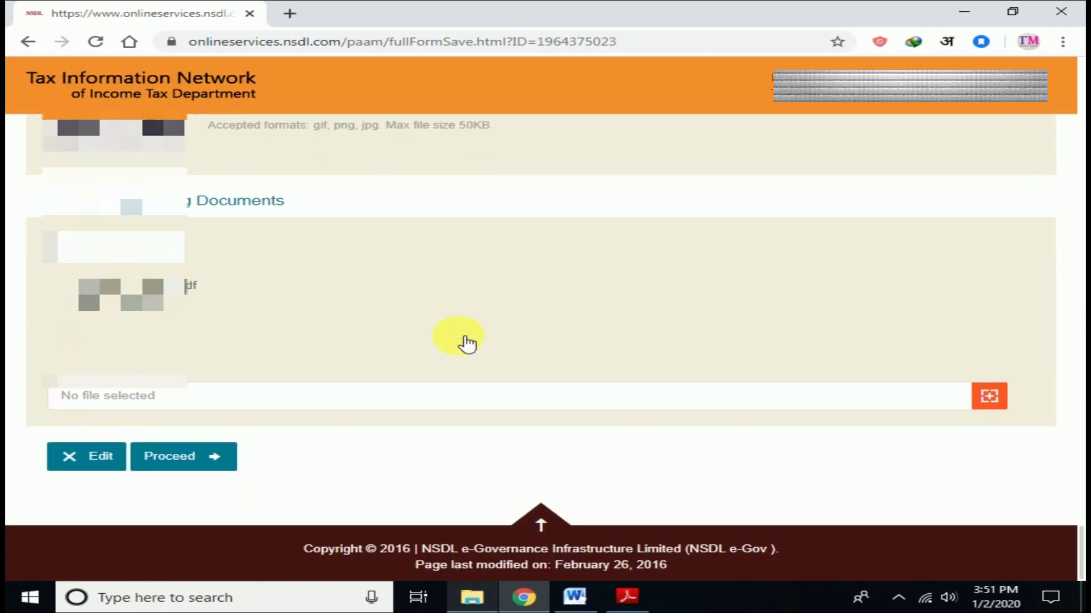
left_click(210, 462)
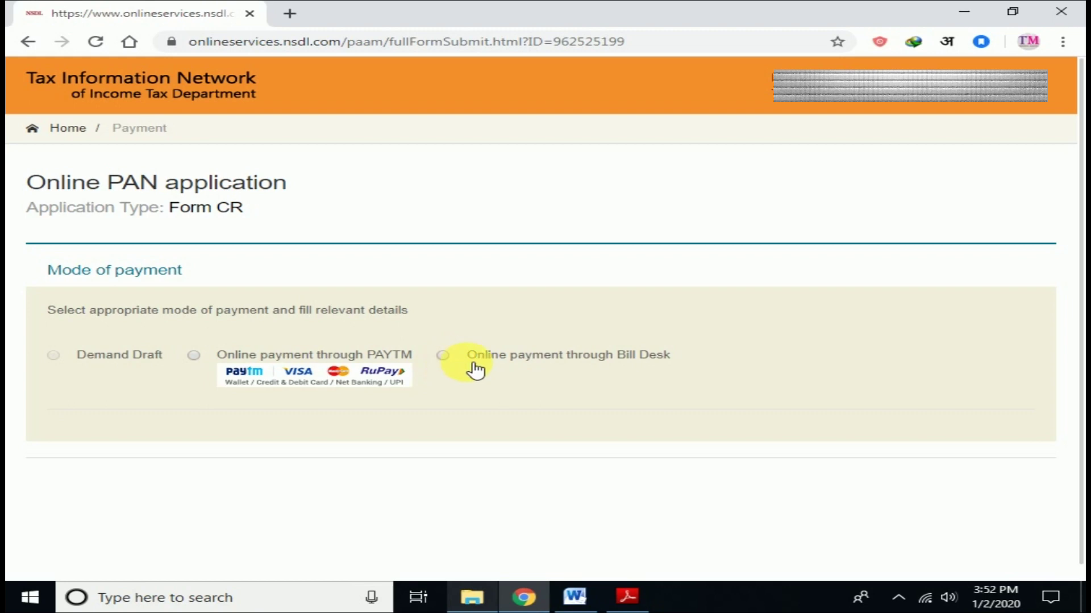
Step: Select online payment through PAYTM, accept the terms and proceed to payment
left_click(193, 355)
scroll(23, 131, "down", 5)
scroll(296, 261, "down", 1)
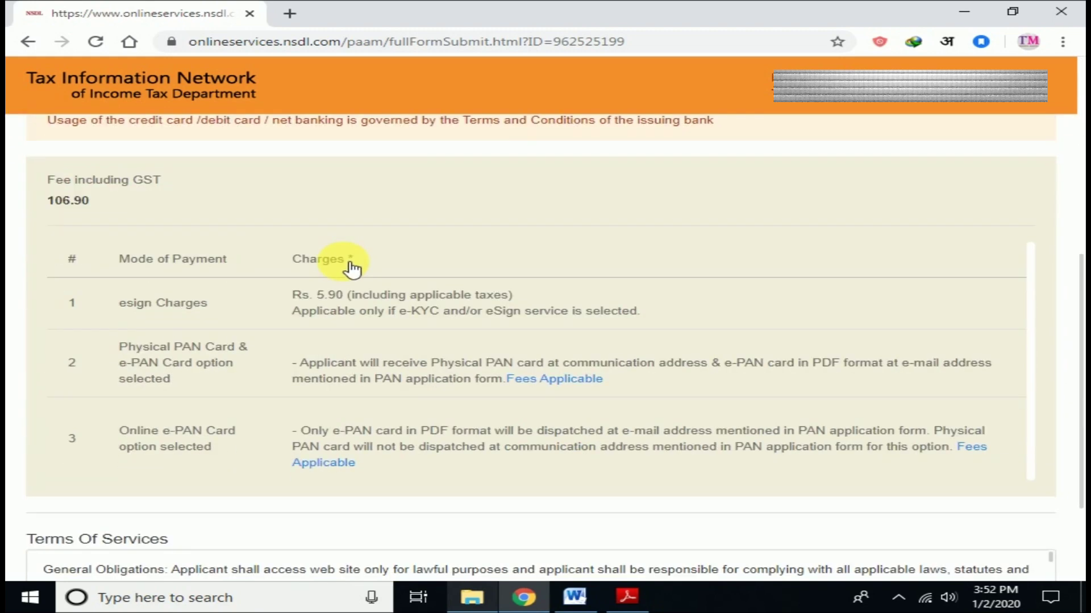
scroll(352, 268, "down", 3)
left_click(36, 484)
left_click(162, 527)
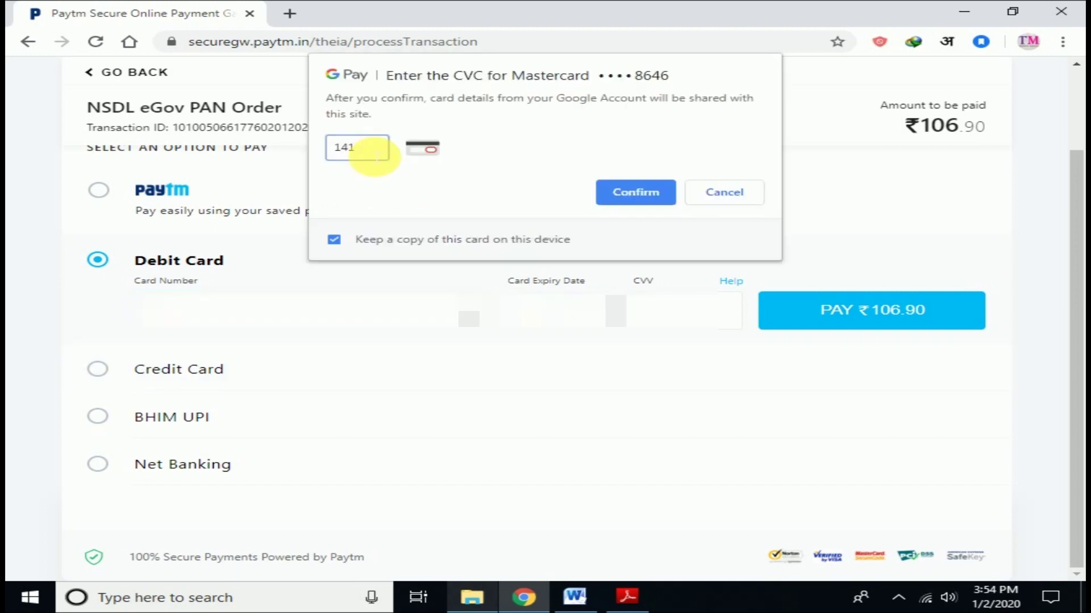
Step: Pay the 106.90 fee by debit card, authorising it with the bank OTP
key("Return")
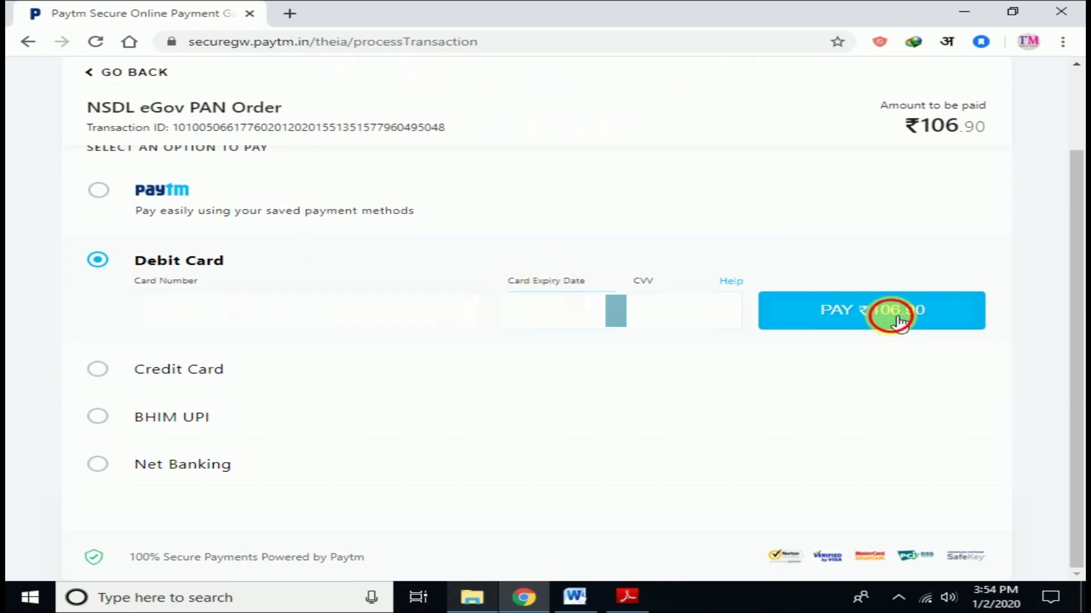
left_click(898, 315)
type("••••••")
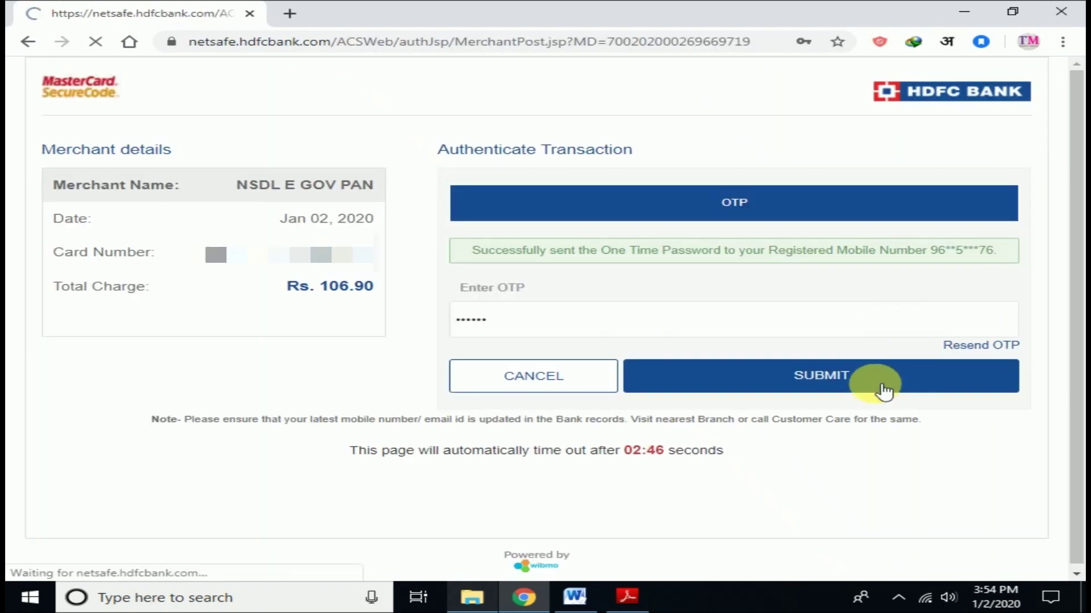
left_click(884, 387)
scroll(370, 434, "down", 3)
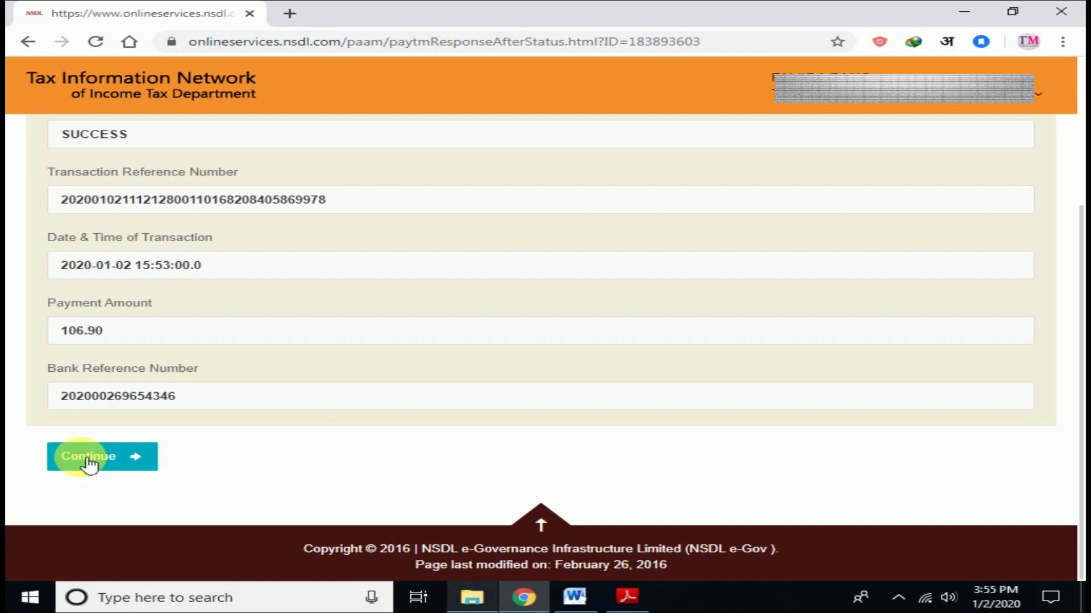
left_click(85, 456)
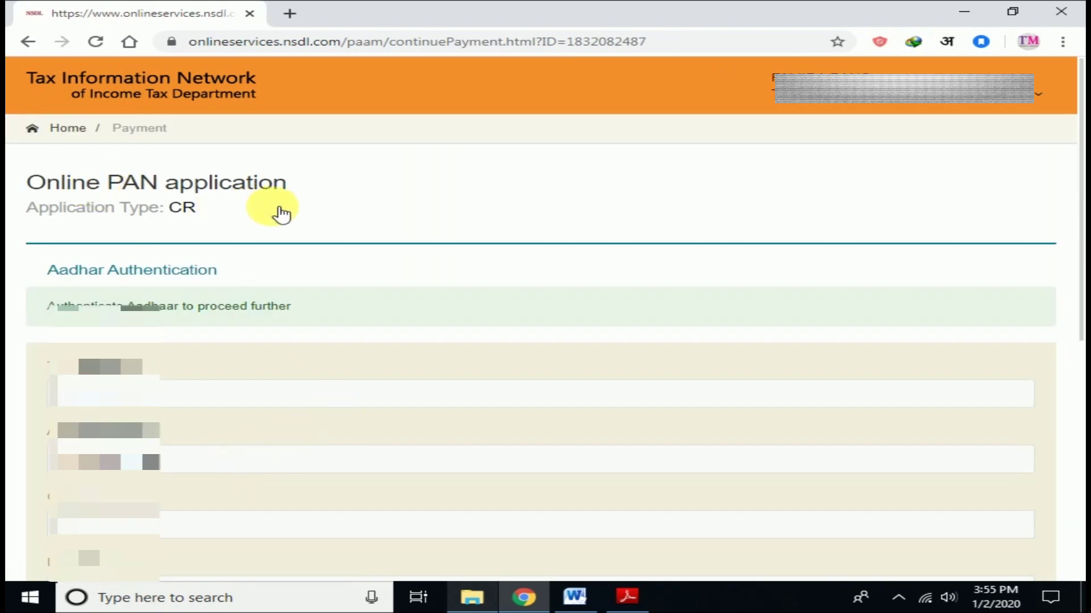
Step: Tick the first e-Sign consent checkbox and start Aadhaar authentication with Authenticate
scroll(260, 207, "down", 1)
scroll(260, 216, "down", 1)
scroll(244, 301, "down", 1)
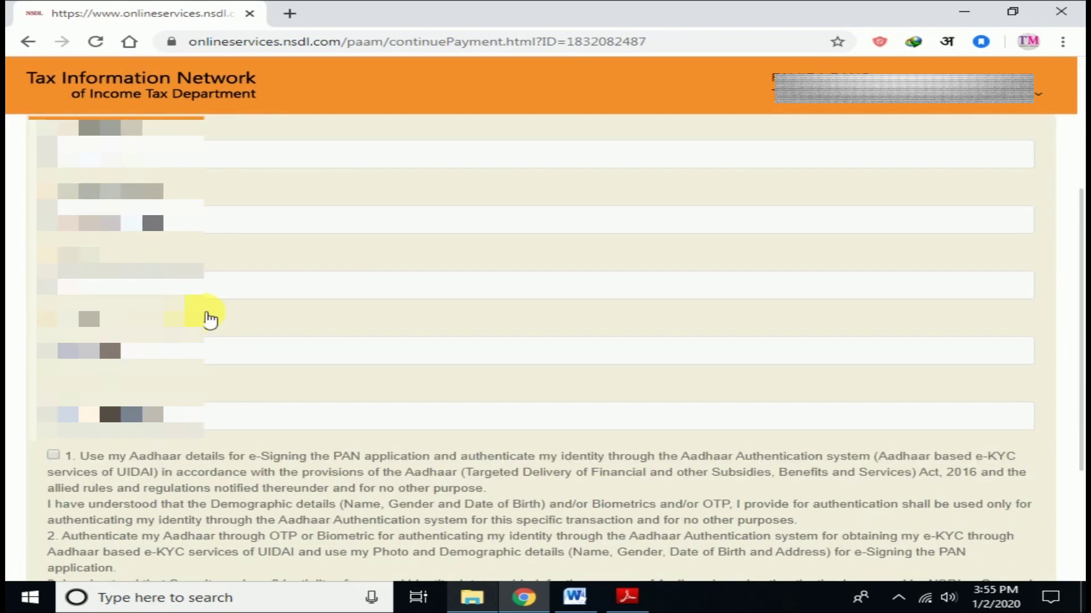
scroll(280, 359, "down", 1)
scroll(280, 358, "down", 1)
left_click(52, 294)
scroll(366, 365, "down", 1)
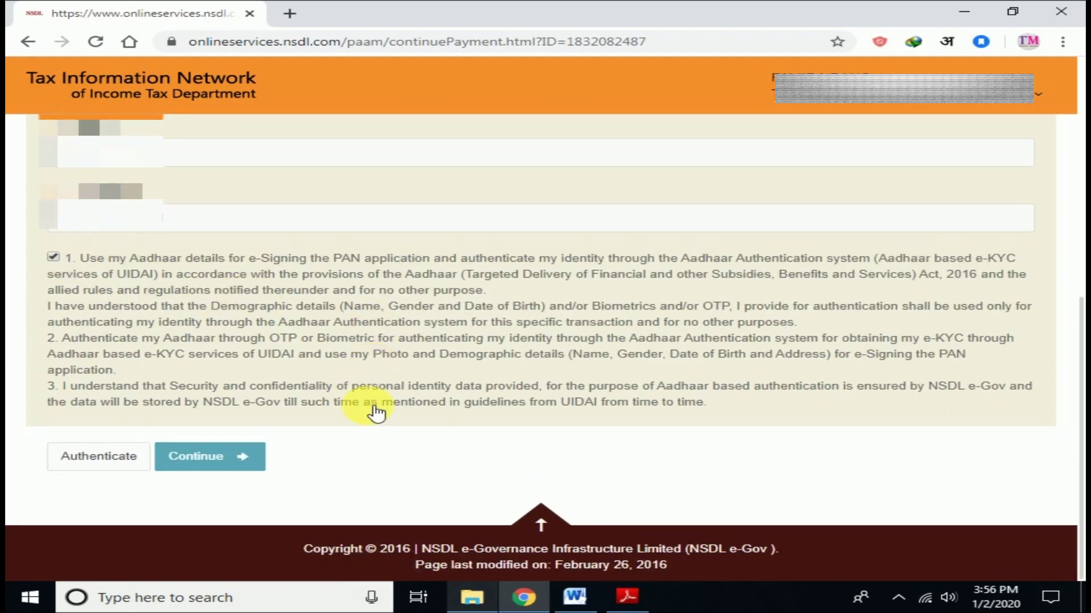
left_click(116, 460)
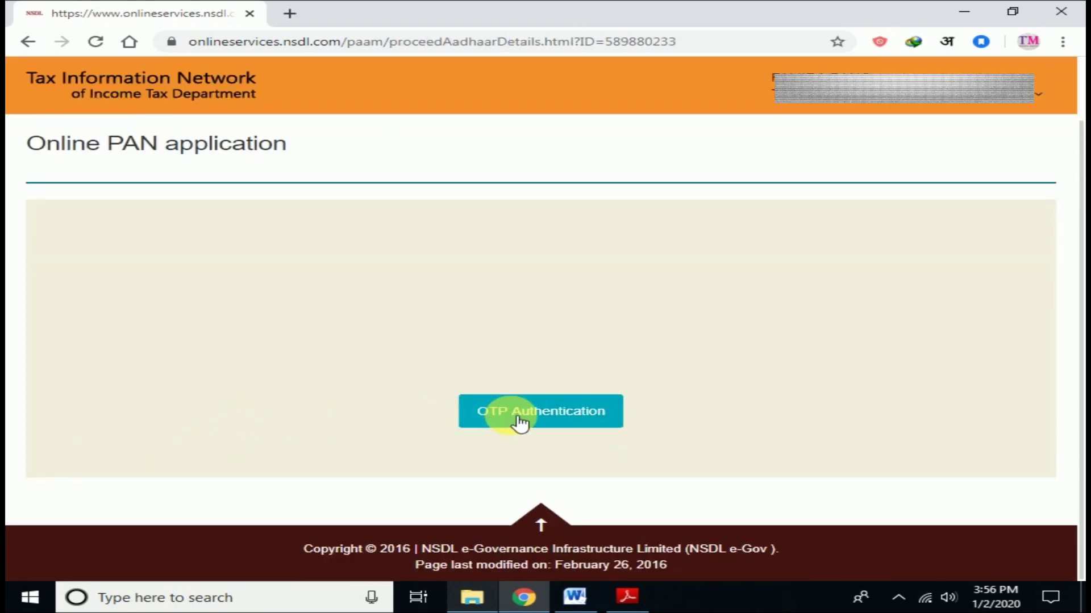
Step: Choose OTP Authentication and submit the received Aadhaar OTP to e-sign the application
left_click(551, 418)
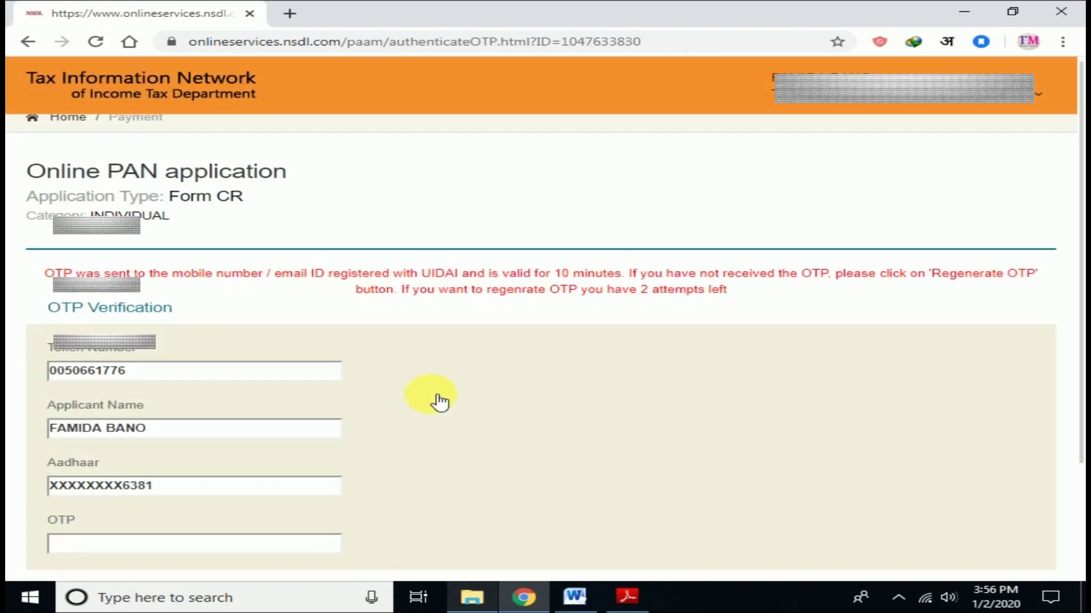
scroll(435, 398, "down", 3)
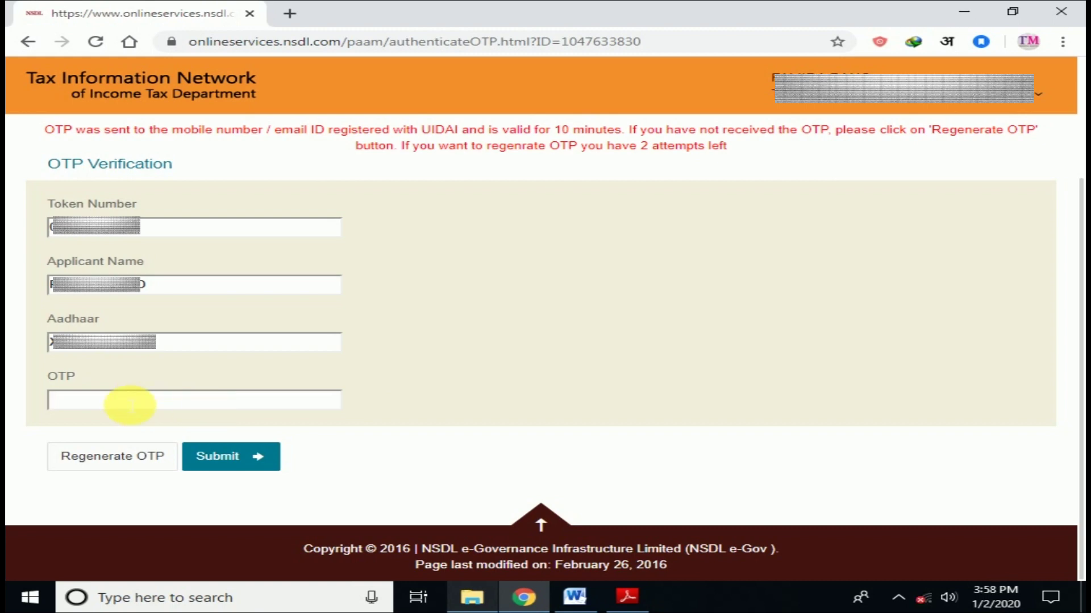
left_click(216, 455)
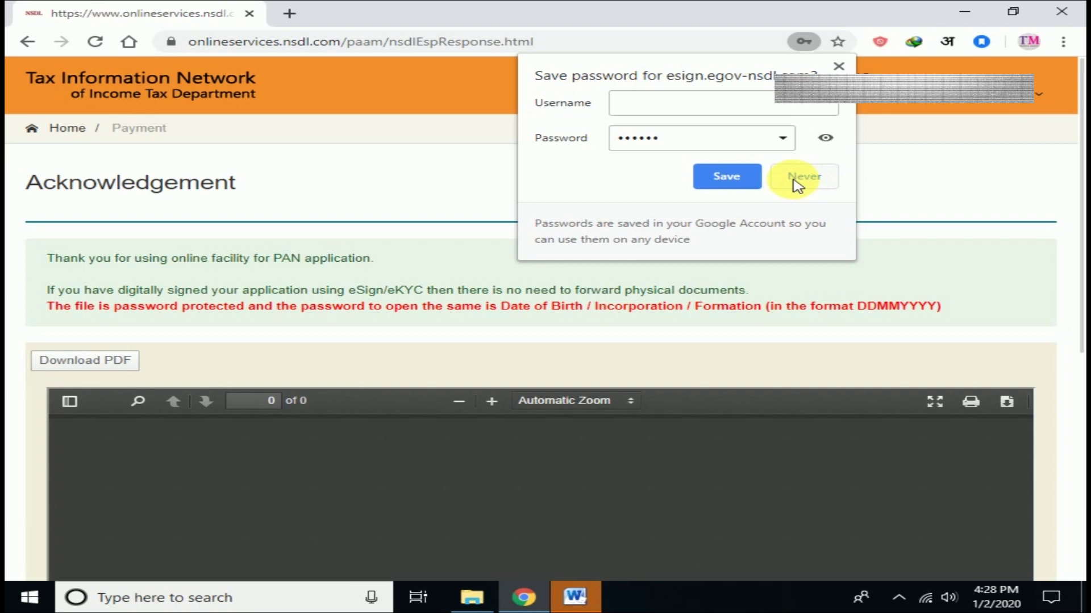
Step: Dismiss the save-password and IDM prompts, then save the acknowledgement PDF and open it
left_click(796, 177)
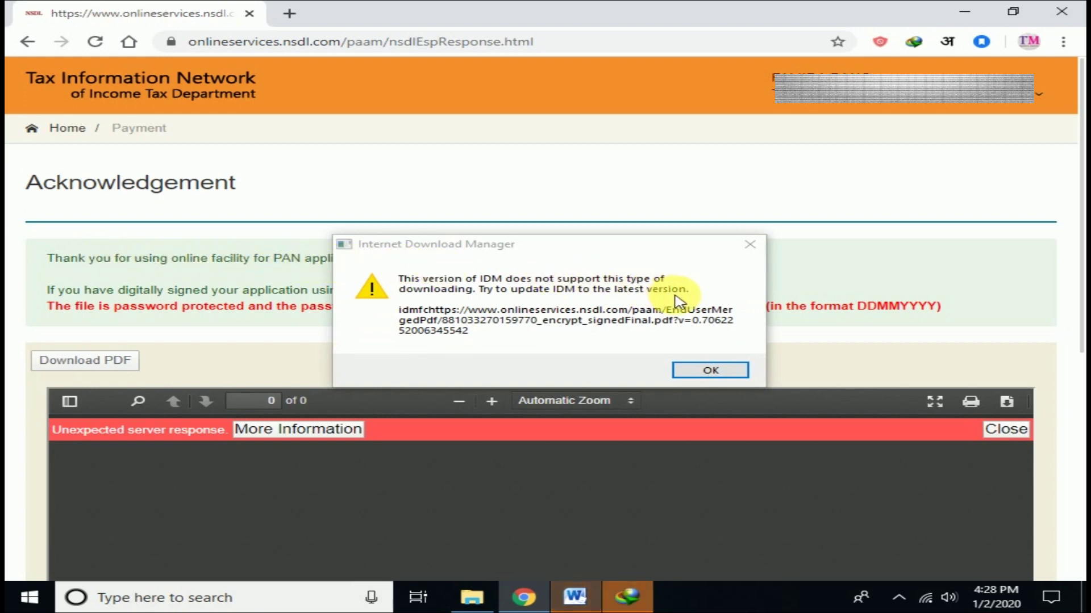
left_click(713, 372)
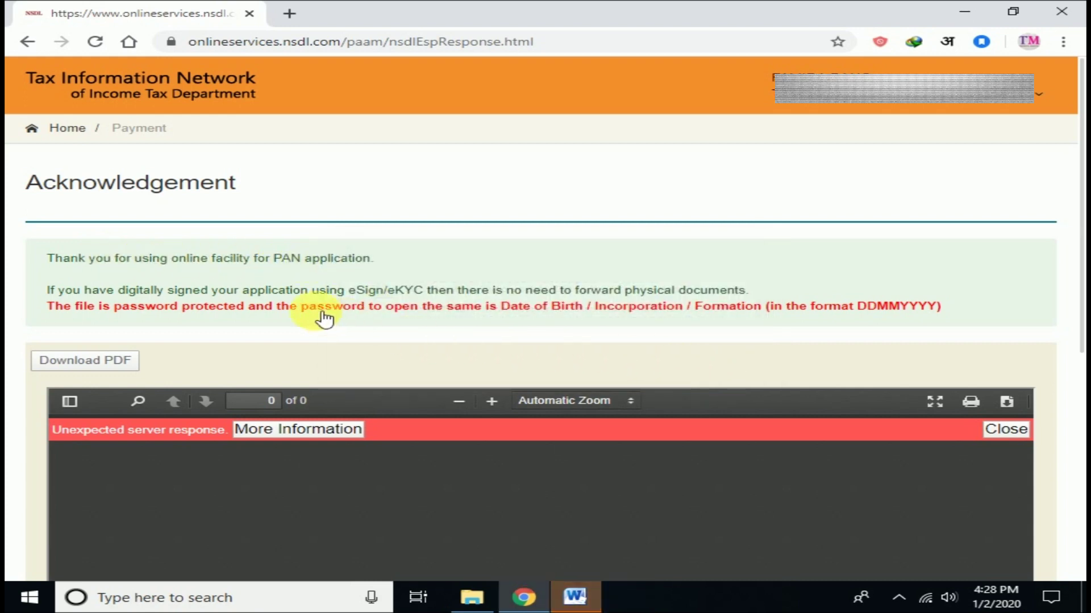
scroll(163, 281, "down", 1)
left_click(114, 282)
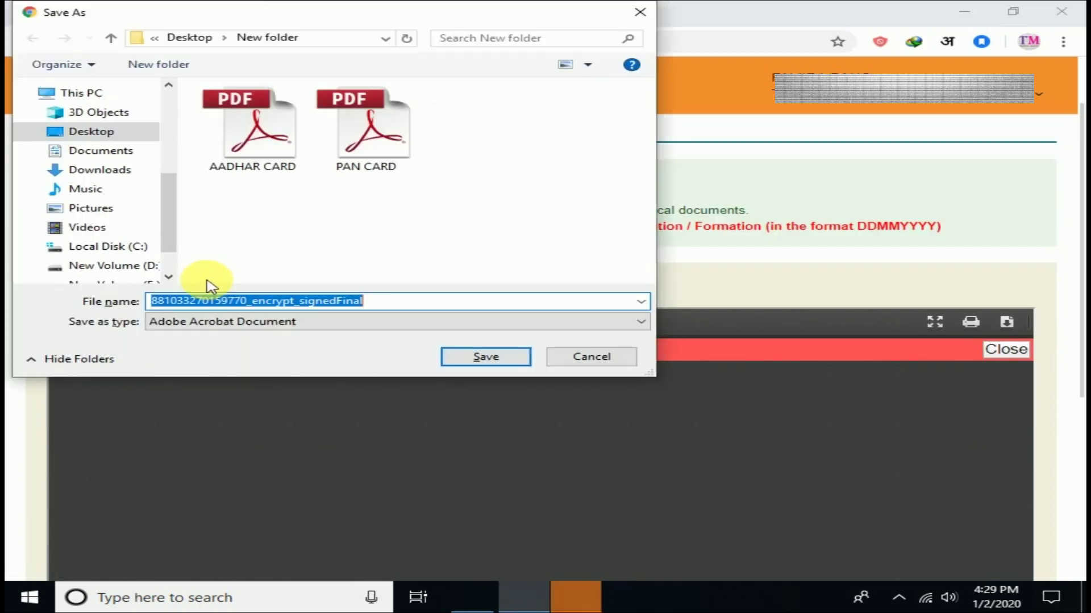
left_click(481, 358)
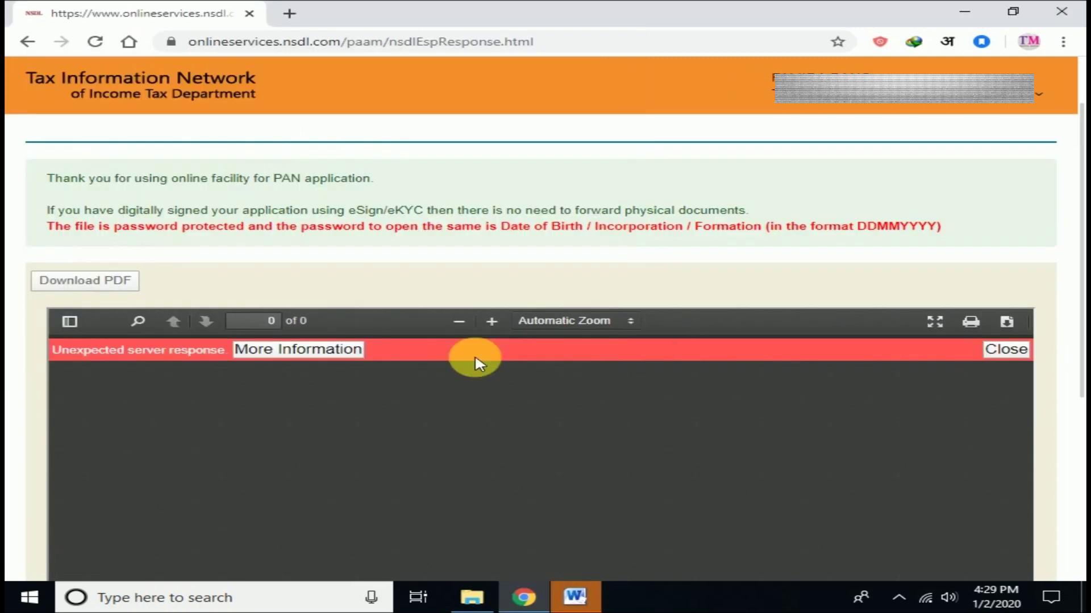
left_click(109, 568)
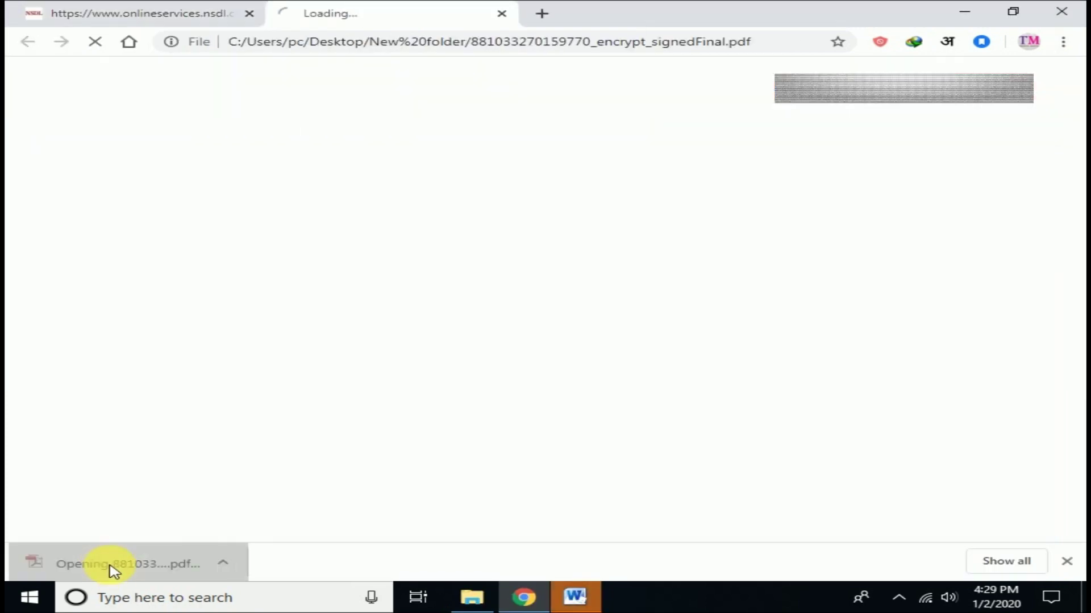